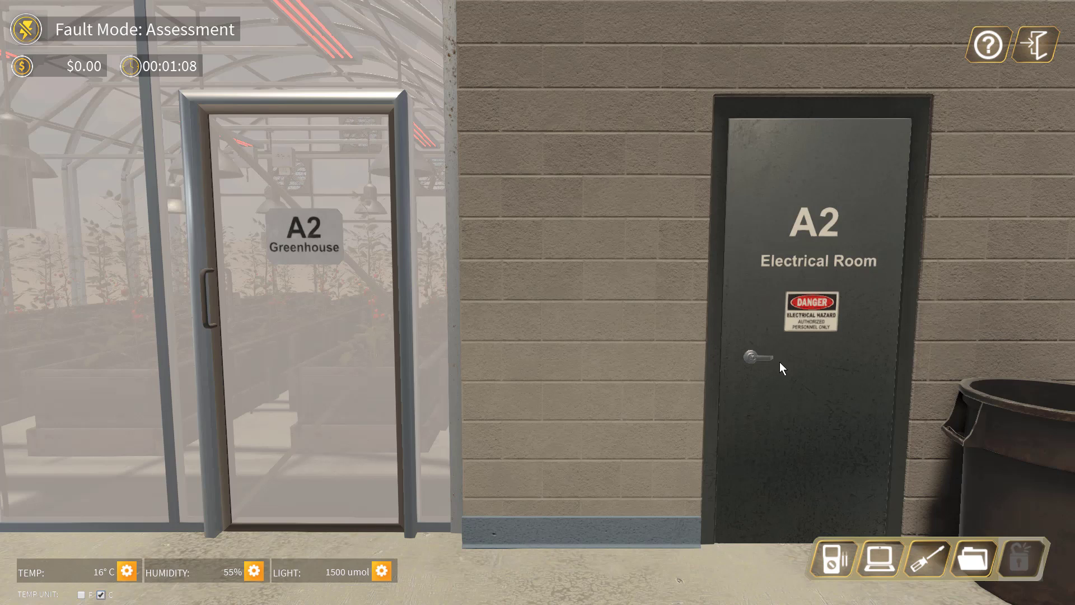
Enter the A2 greenhouse, turn around to face the double doors, and inspect the Fogger Unit 2 enclosure
left_click(302, 339)
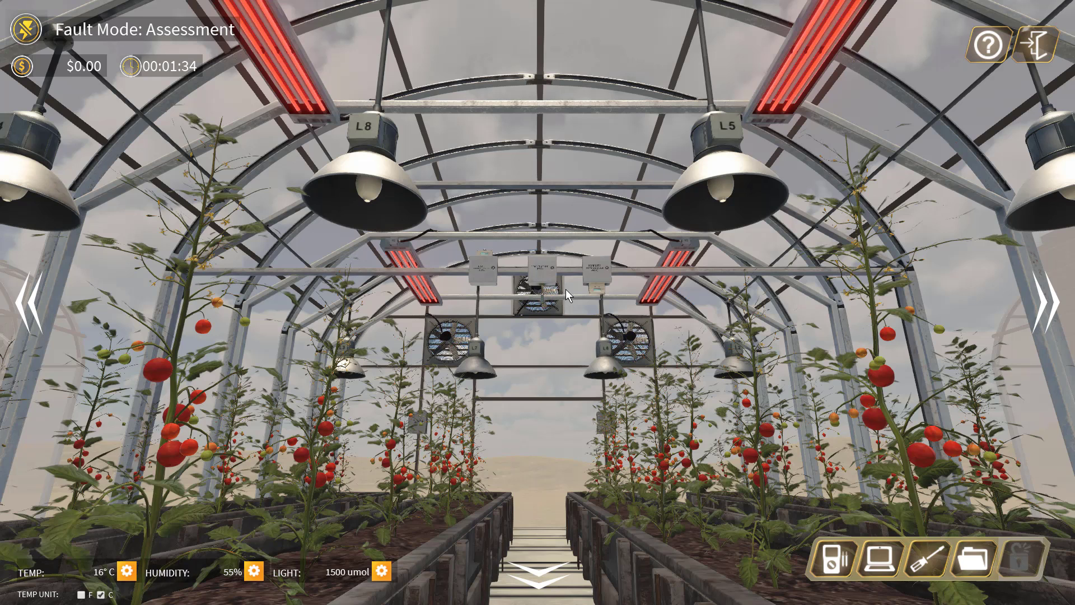
left_click(32, 301)
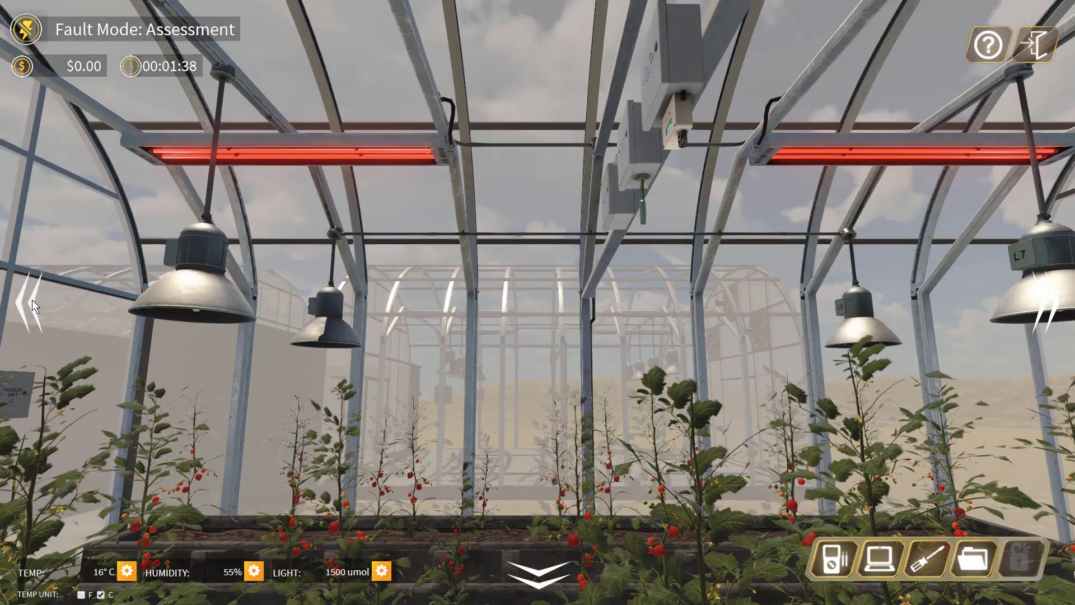
left_click(32, 300)
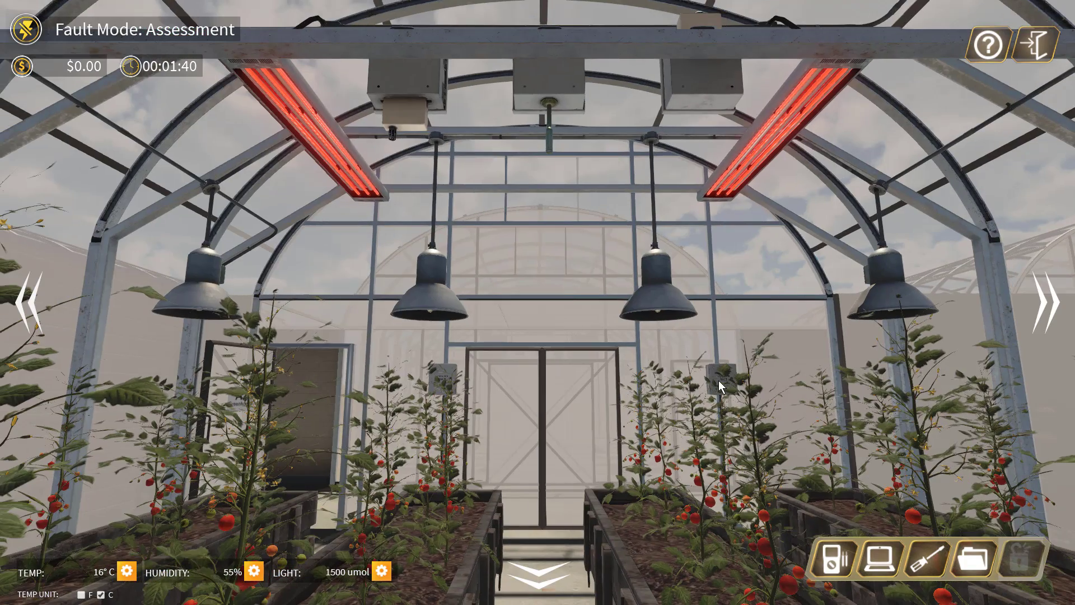
left_click(722, 382)
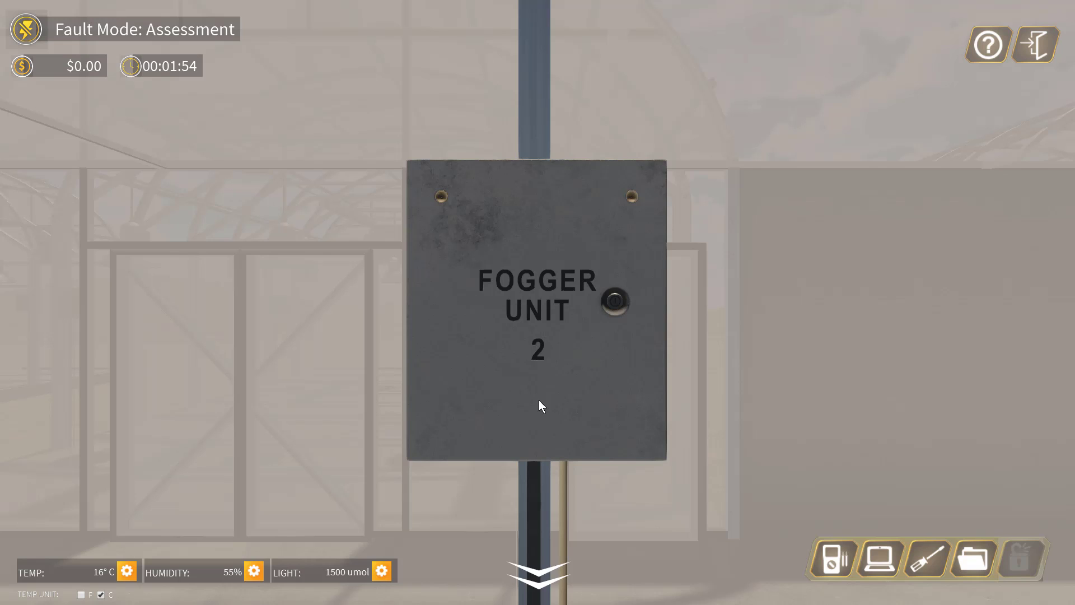
left_click(537, 571)
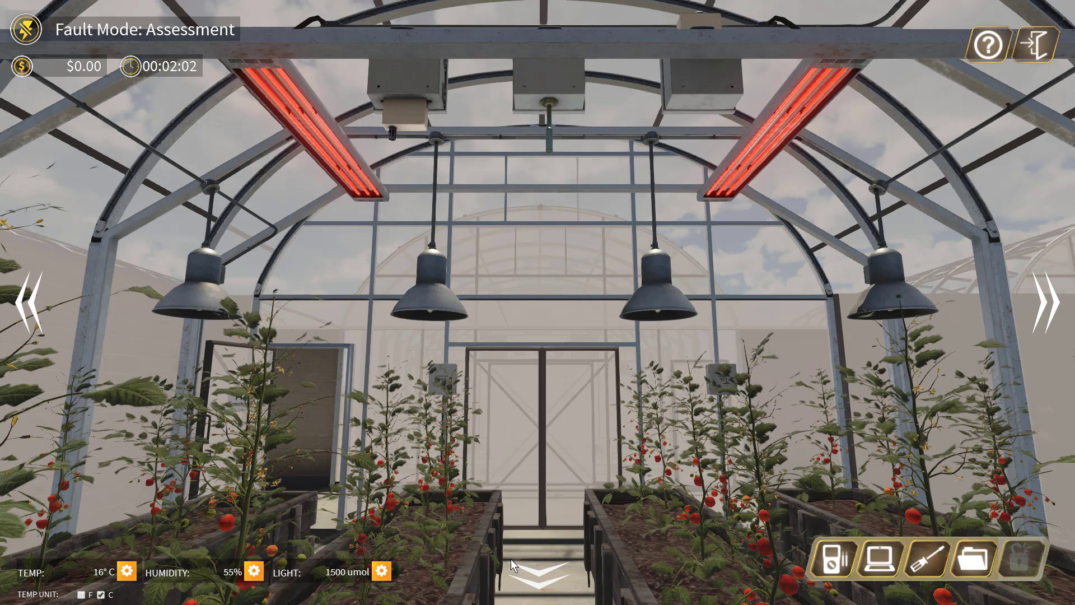
Leave the greenhouse, enter the A2 electrical room, and inspect the switches and indicator lamps on the A2 control panel
left_click(538, 594)
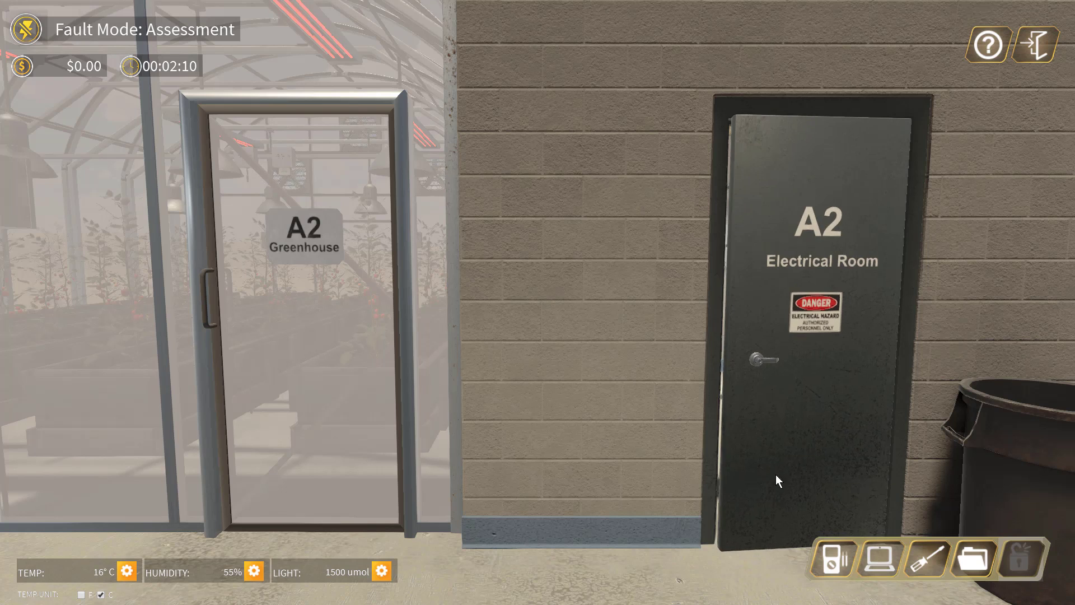
left_click(867, 450)
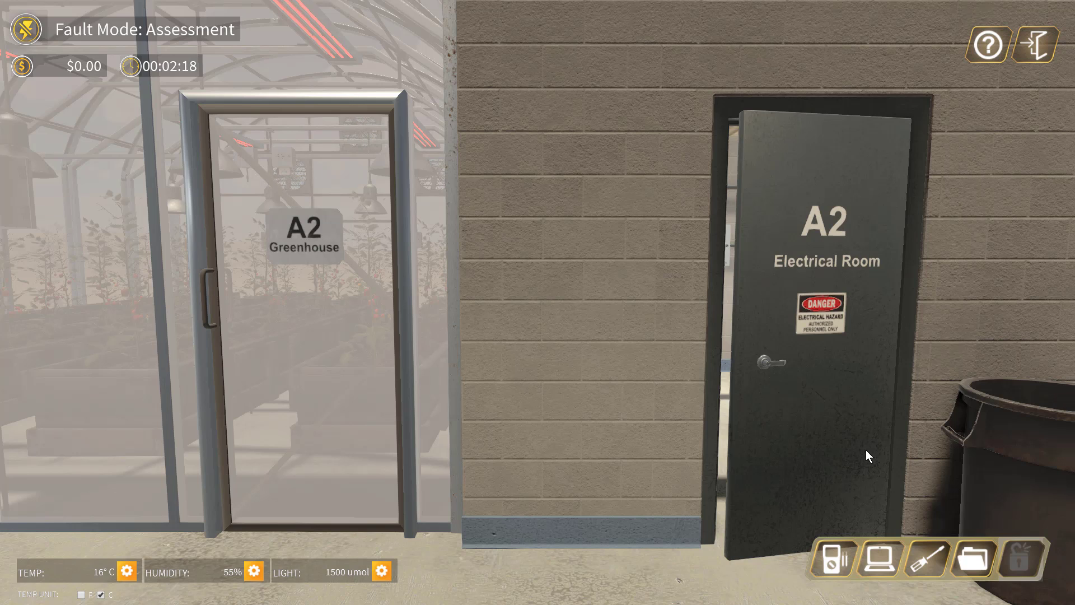
left_click(829, 432)
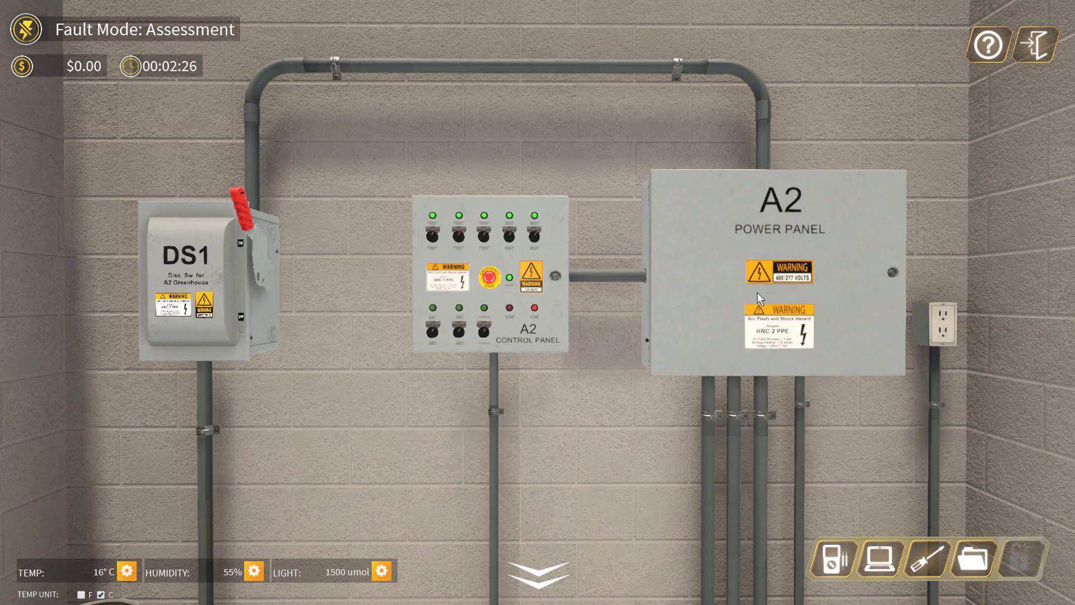
left_click(446, 257)
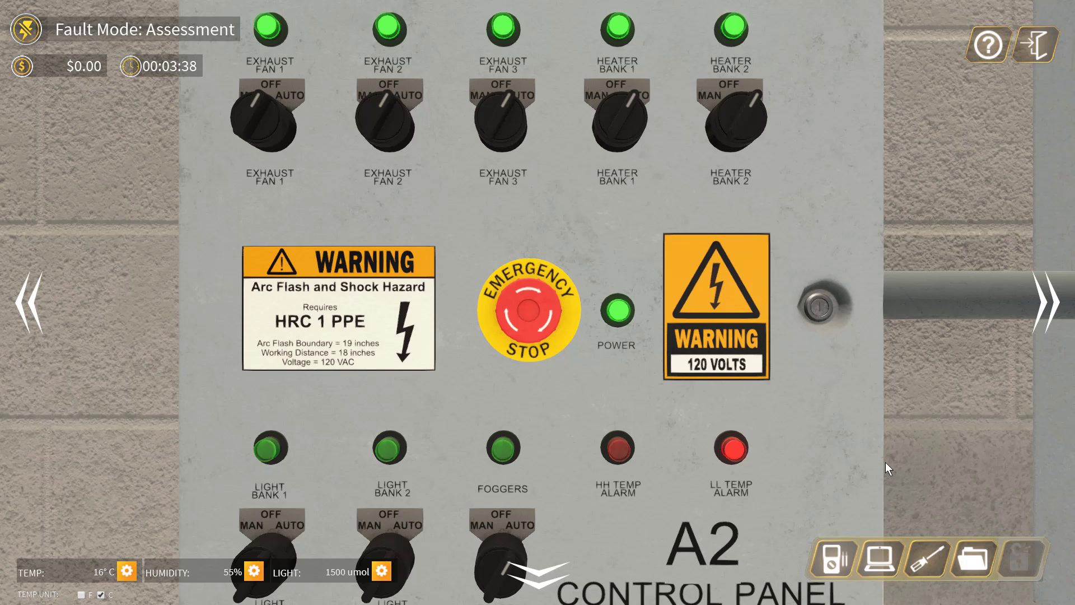
Switch to the circuit drawings in PDF-XChange Editor, examine the analog and RTD input module schematics, and return to the simulator
key("alt+Tab")
key("alt+Tab")
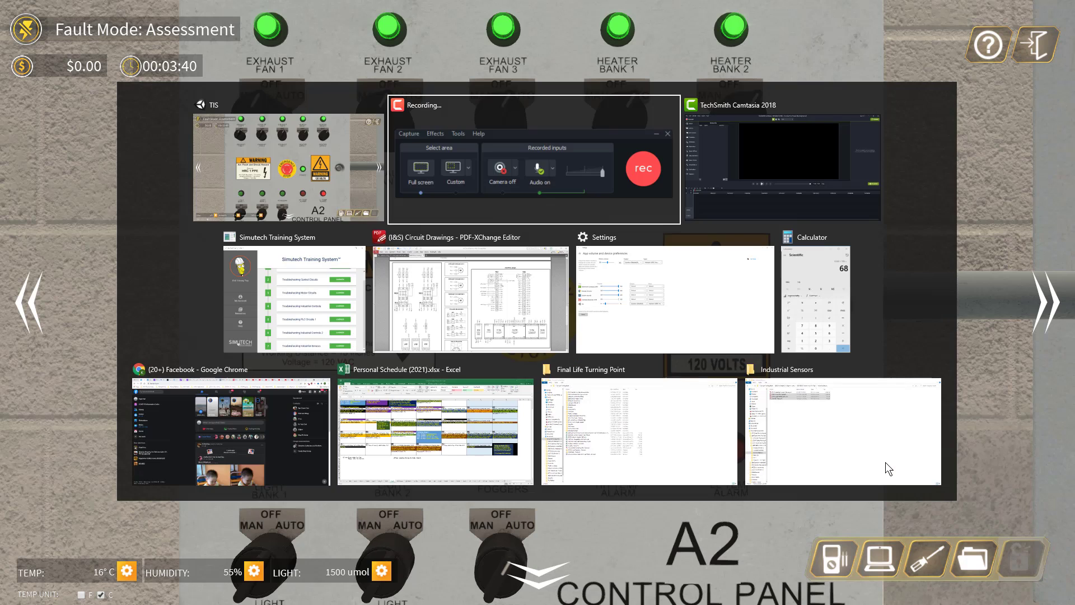
key("alt+Tab")
key("alt+Tab")
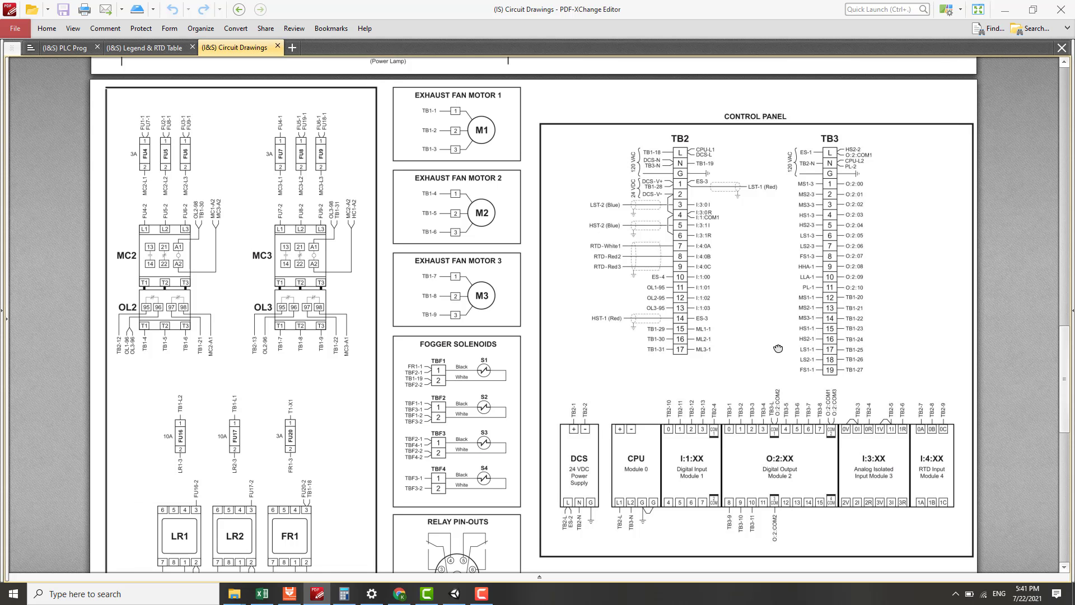
key("Home")
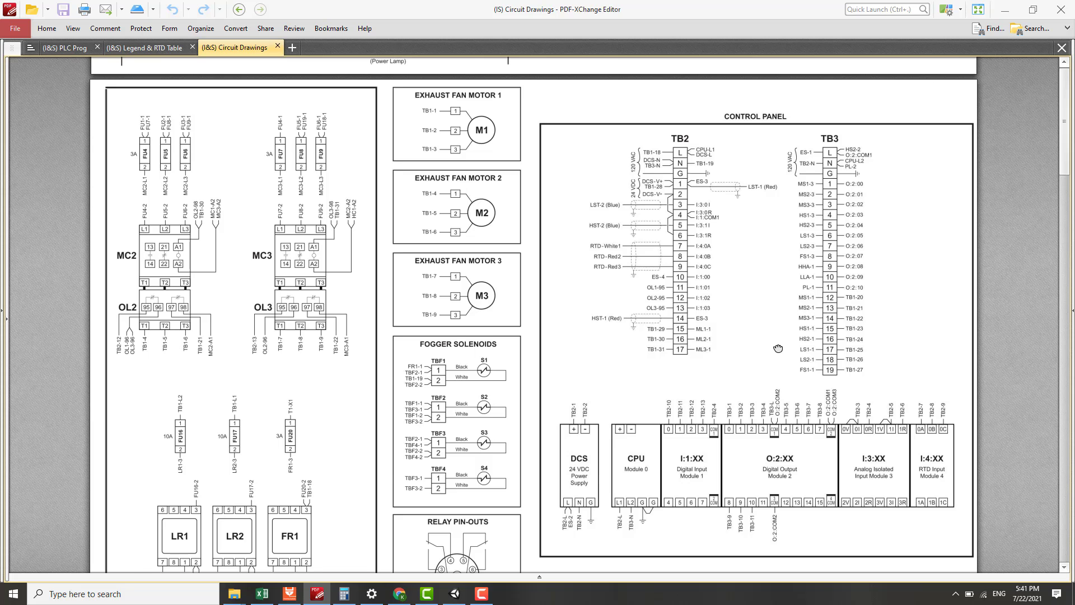
scroll(769, 394, "down", 3)
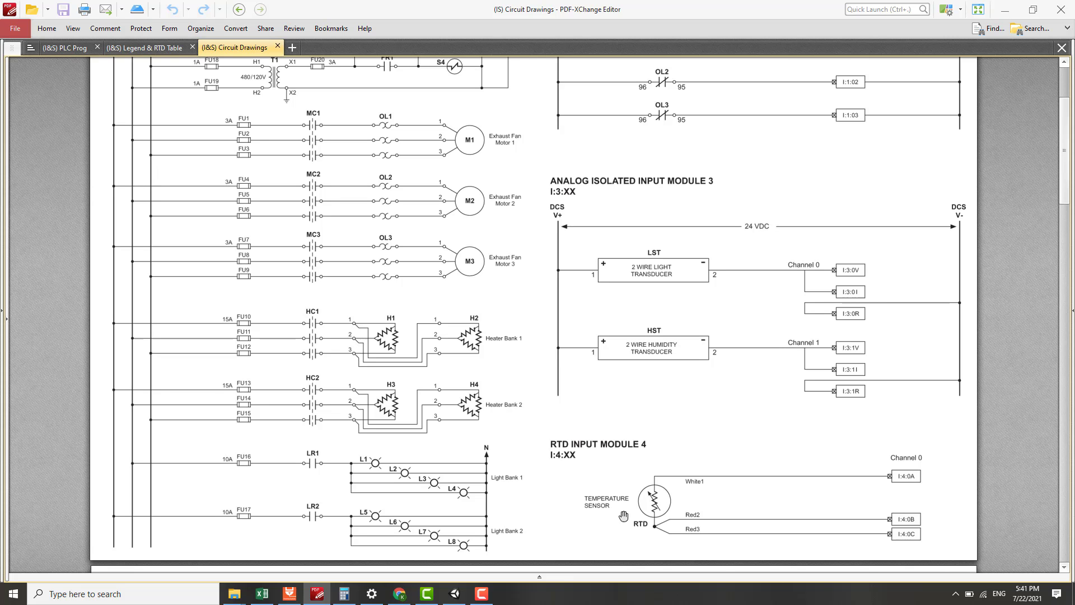
key("alt+Tab")
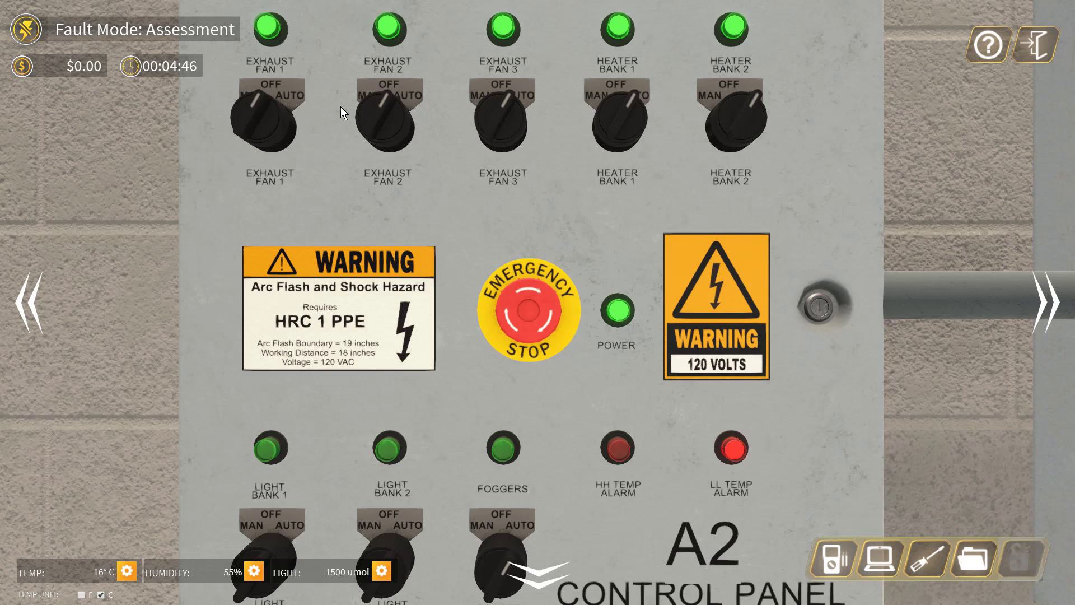
Look up the TB2 terminals for the humidity transducer in the control panel wiring diagram in PDF-XChange Editor, and return to the simulator
key("alt+Tab")
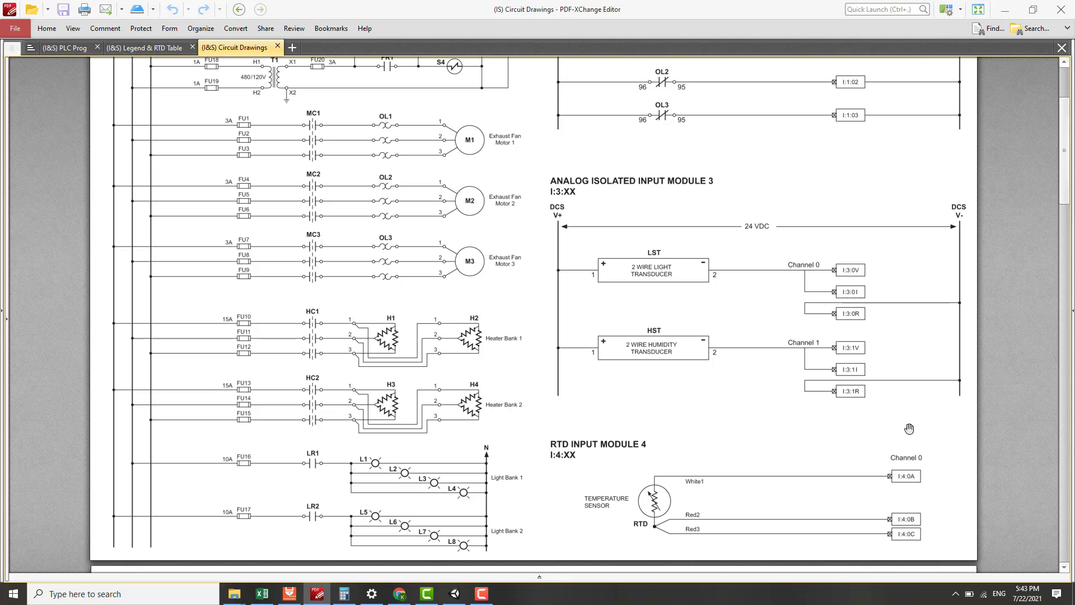
scroll(909, 429, "down", 15)
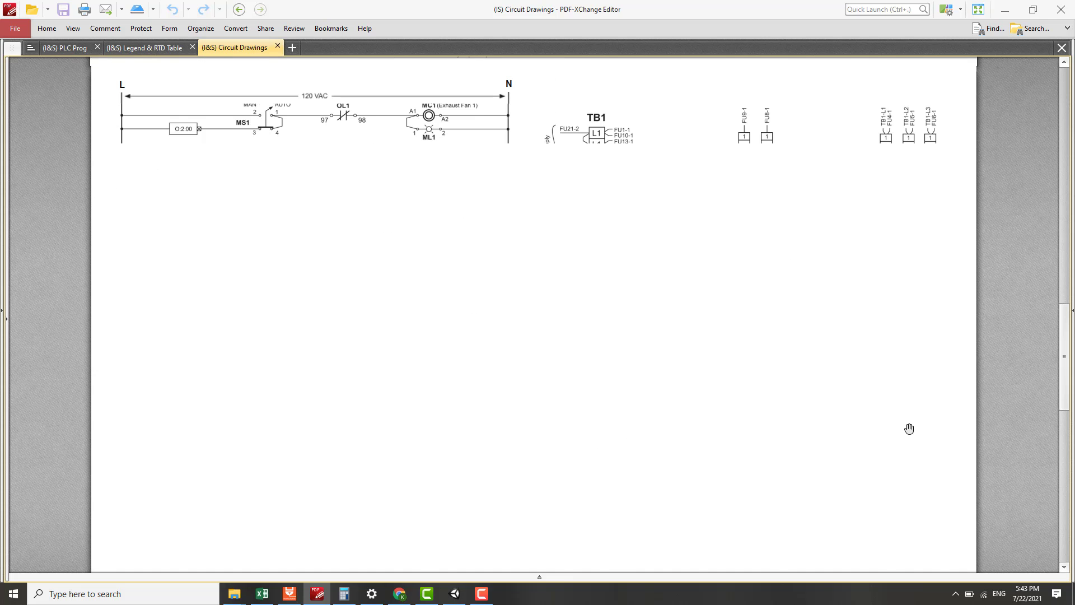
scroll(909, 429, "down", 2)
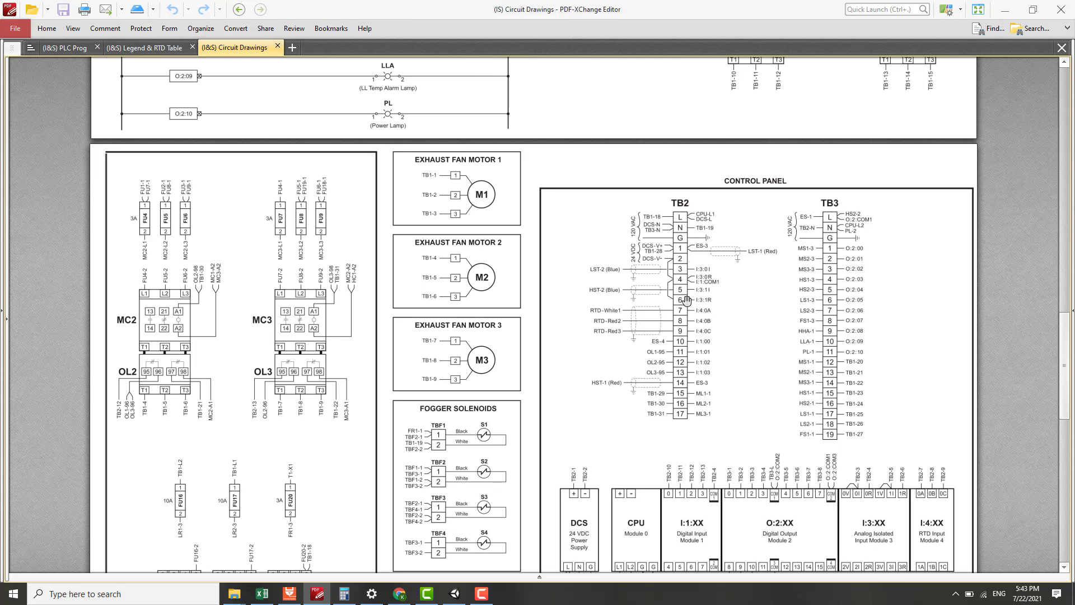
key("alt+Tab")
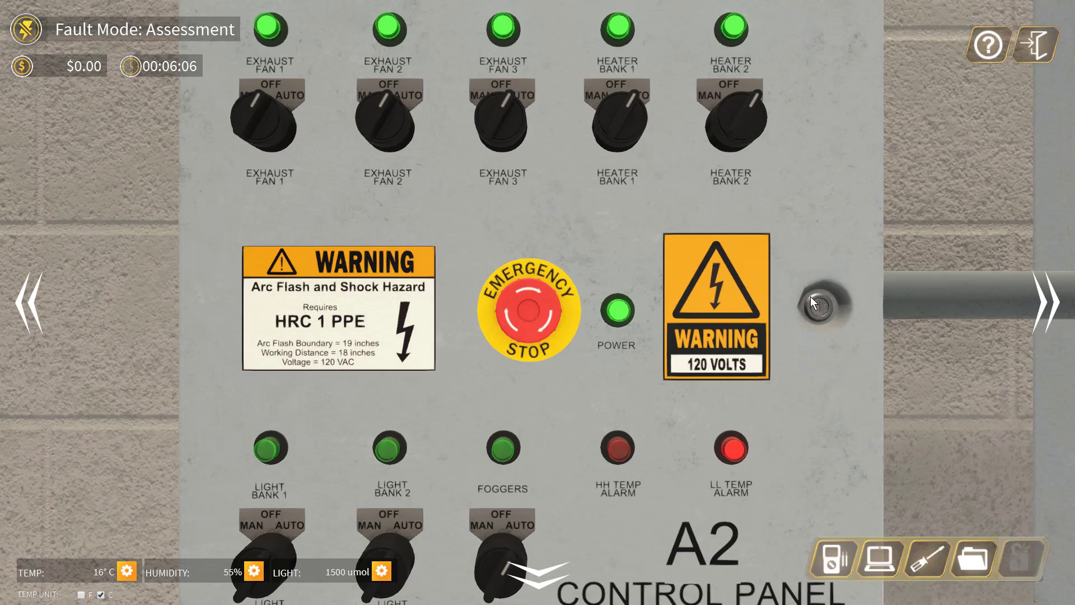
Open the A2 control panel and measure the DC voltage between TB2 terminals 5 (red probe) and 6 (black probe)
left_click(826, 308)
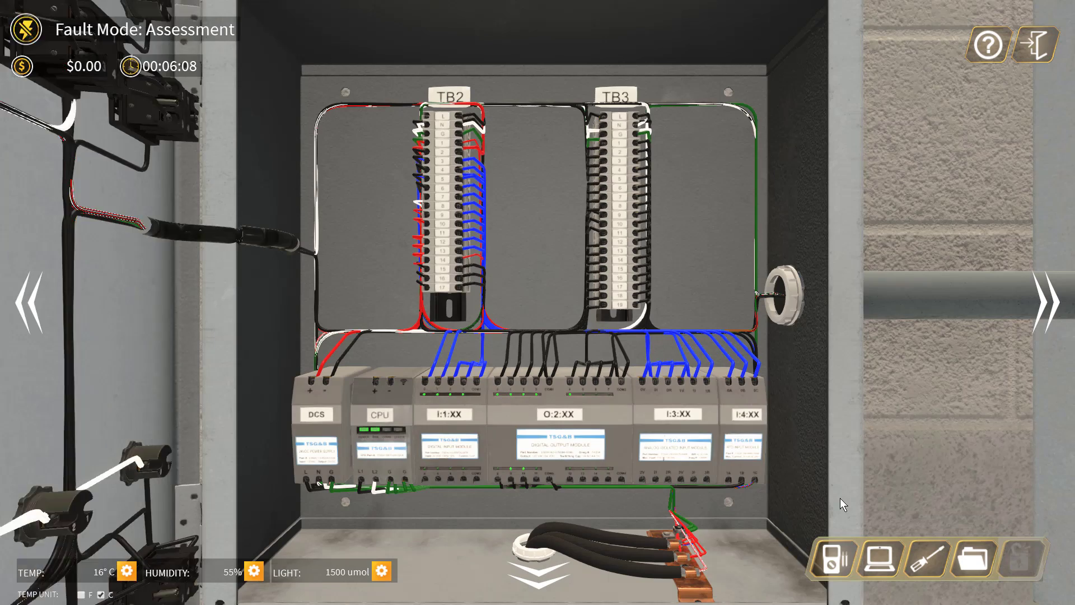
left_click(436, 223)
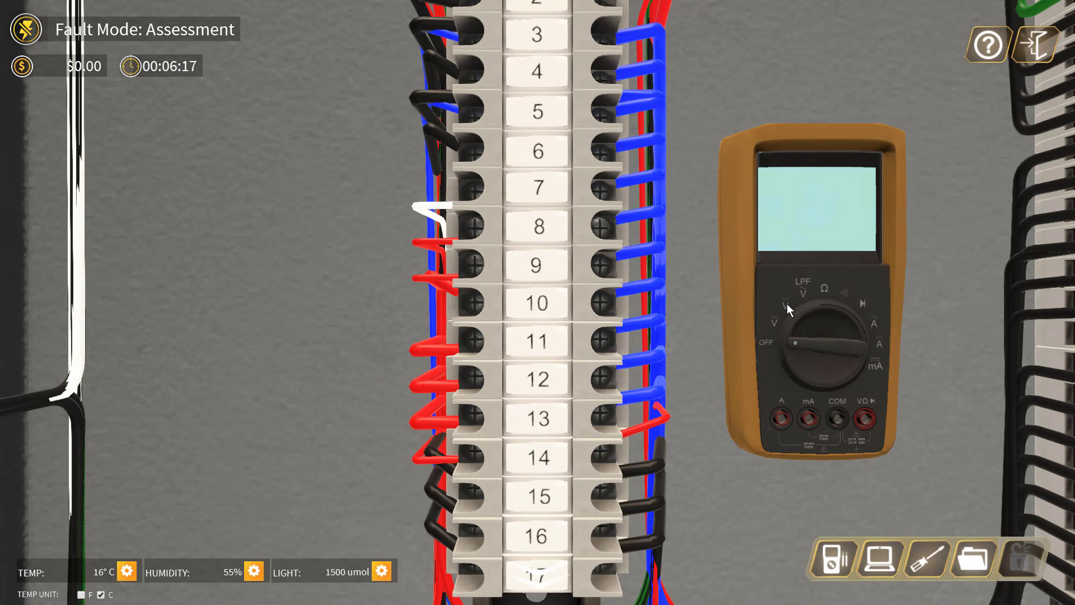
left_click(787, 304)
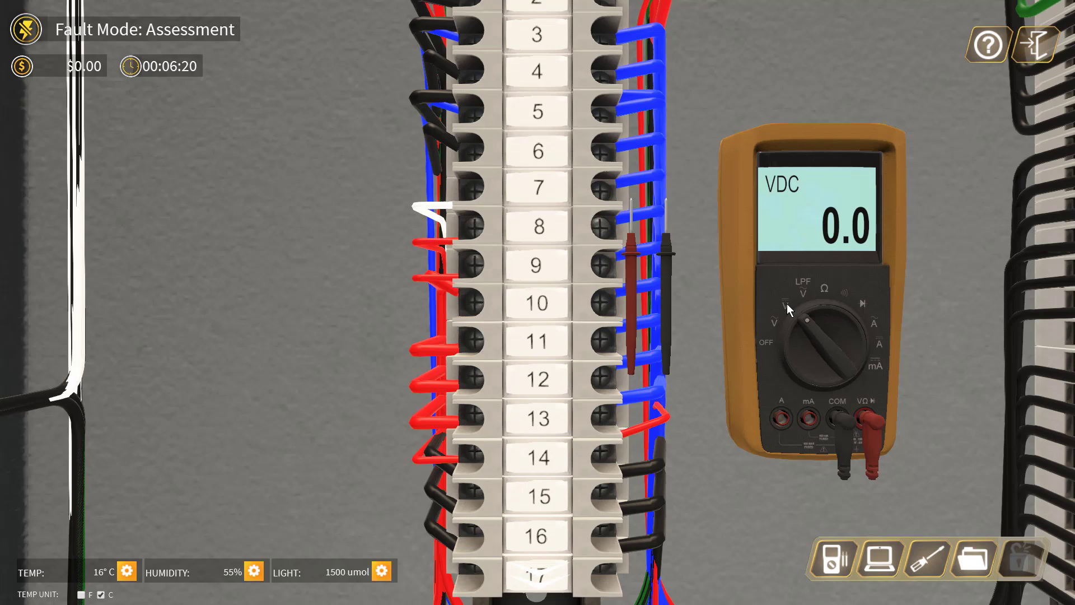
left_click(633, 262)
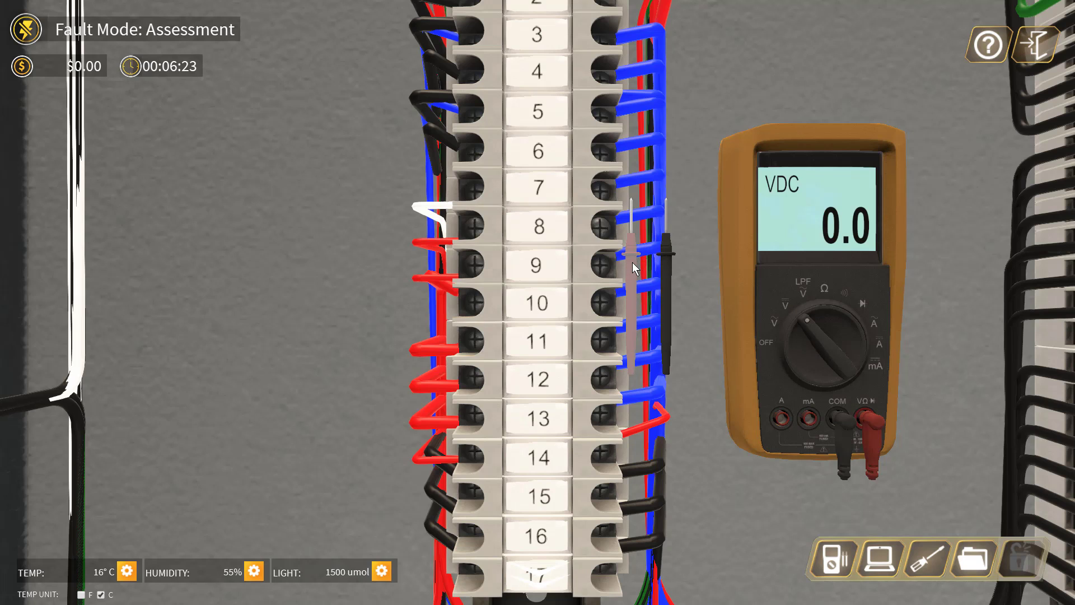
left_click(603, 116)
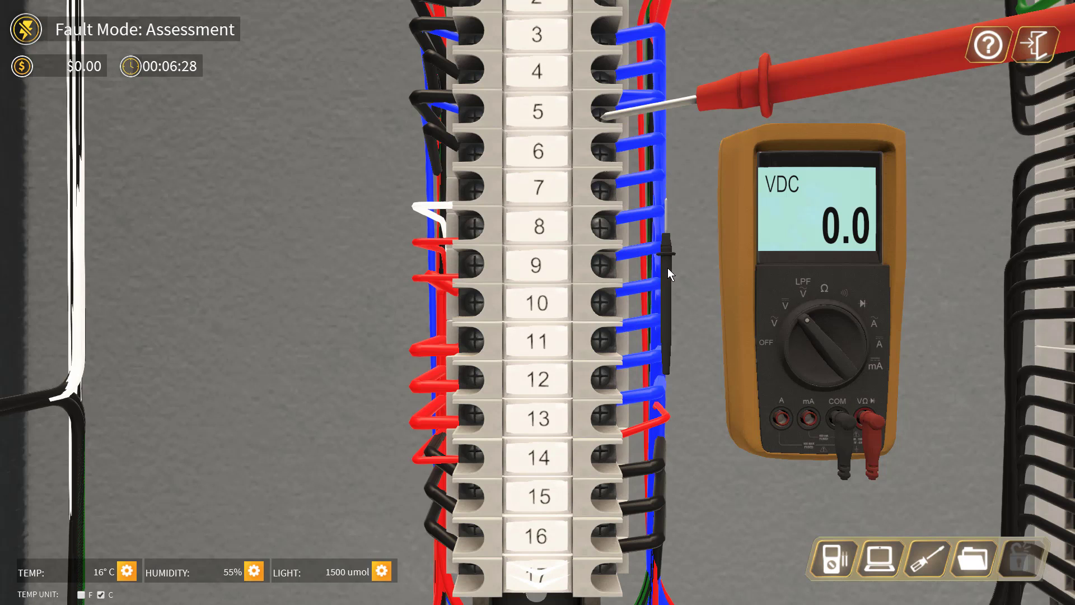
left_click(667, 268)
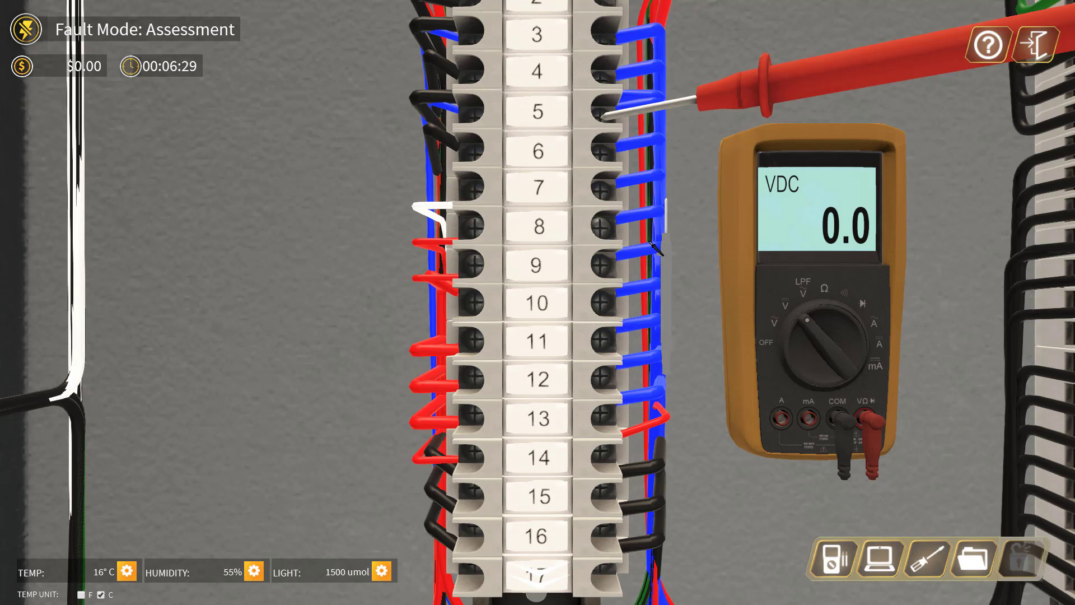
left_click(603, 154)
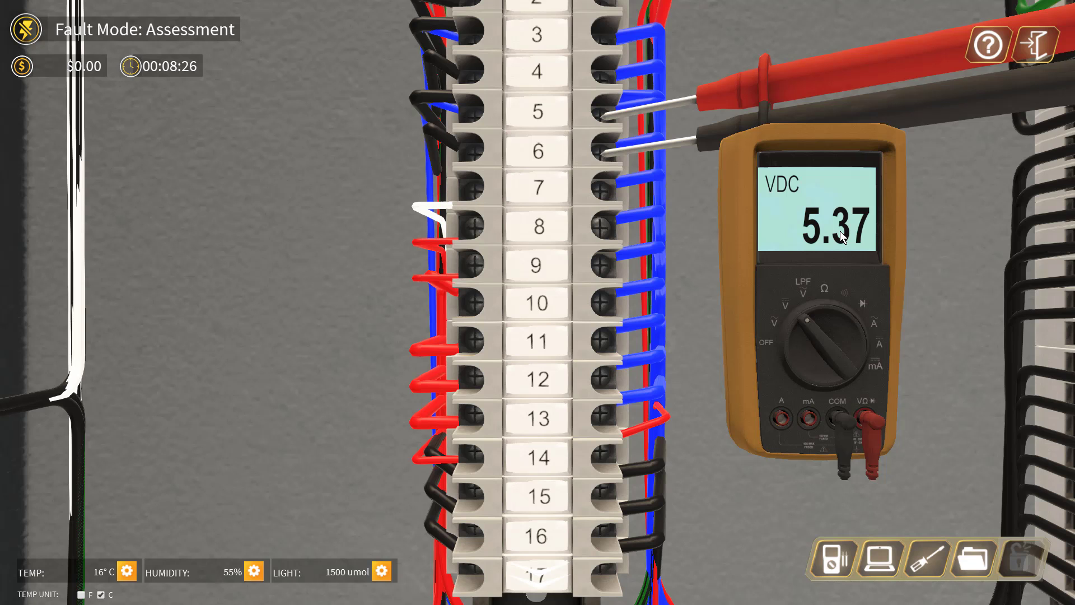
Back out to the electrical room view and switch off the DS1 disconnect for the A2 greenhouse
left_click(536, 587)
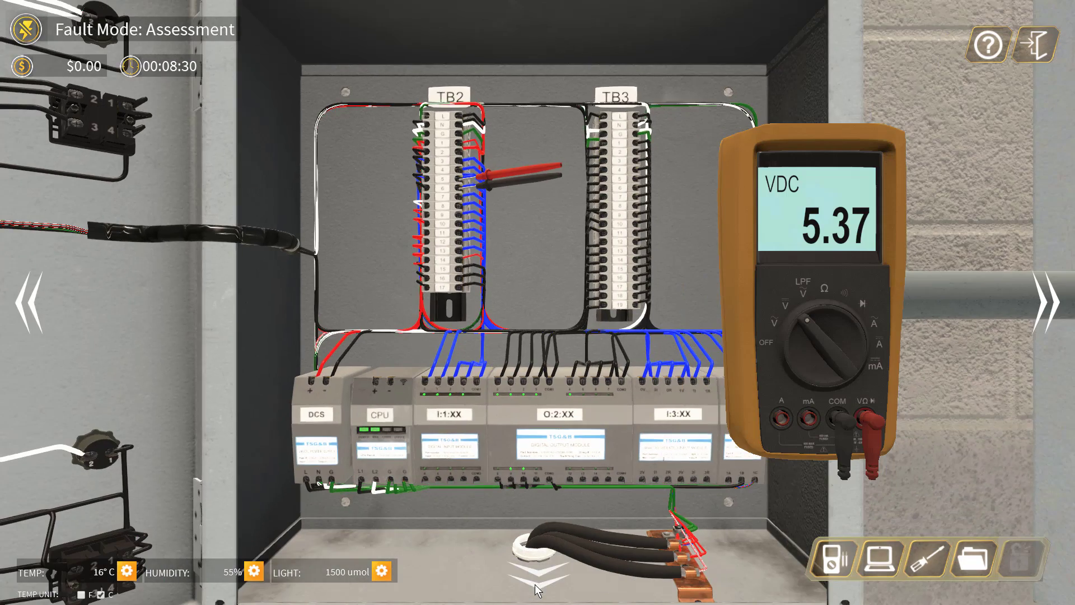
left_click(536, 585)
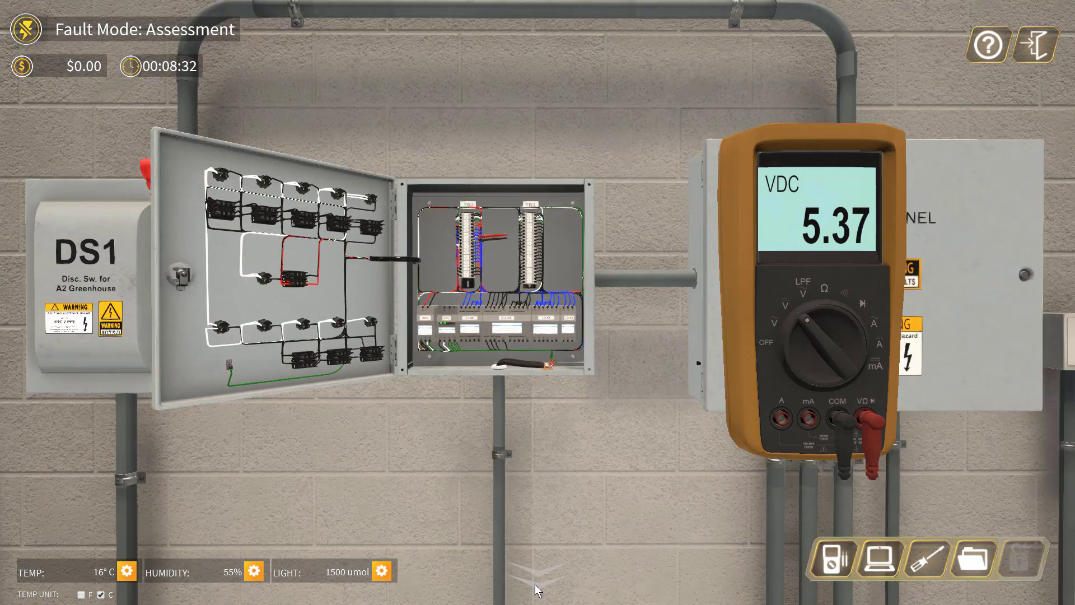
left_click(535, 584)
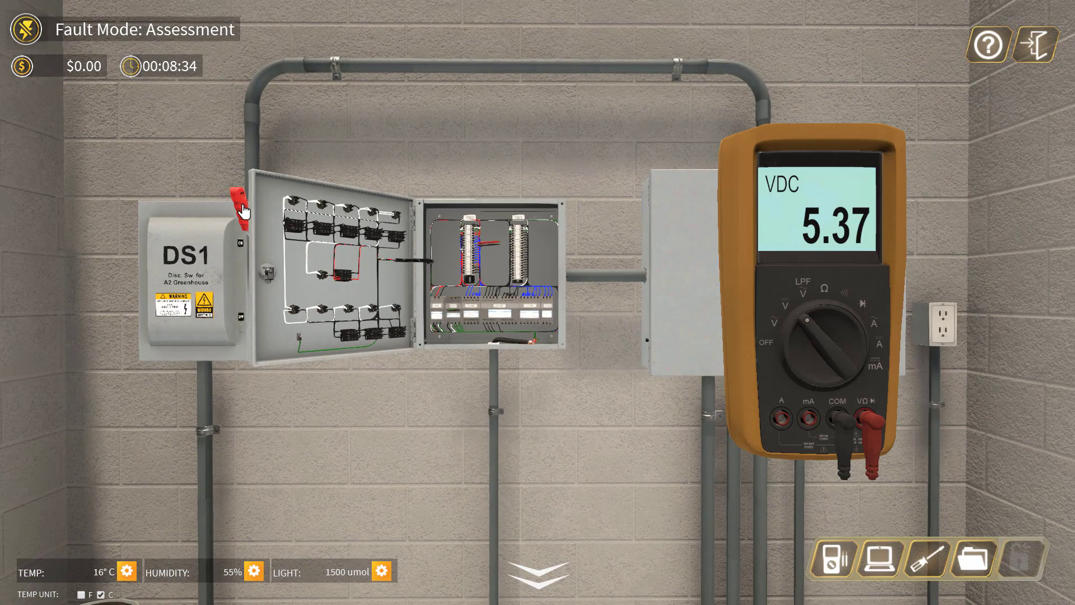
left_click(243, 211)
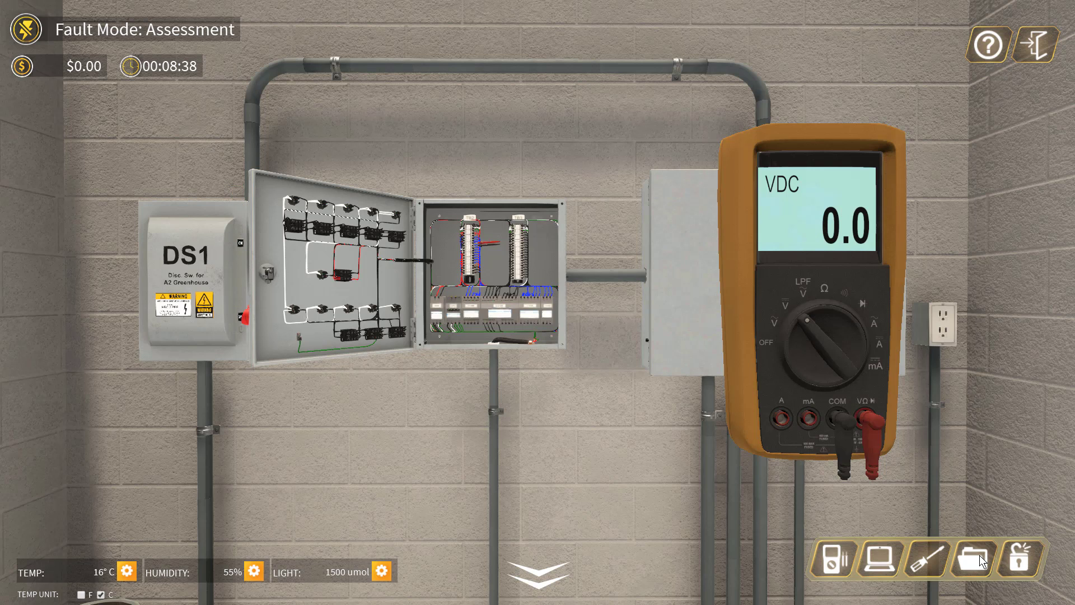
Apply the lock and DO NOT OPERATE tag to the DS1 disconnect switch and accept the live-dead-live test results
left_click(1018, 565)
left_click(1014, 547)
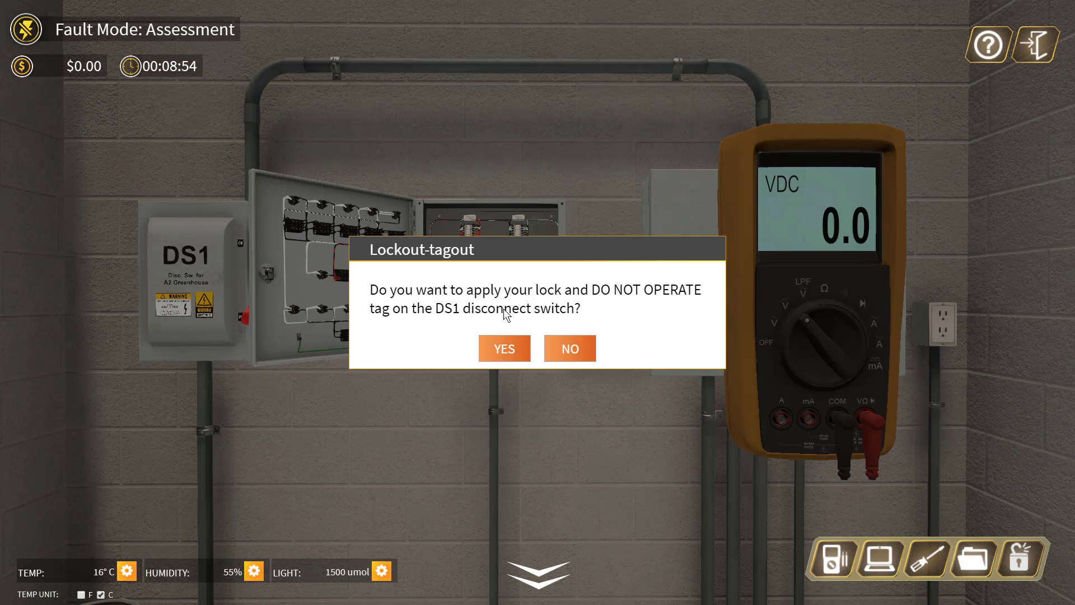
left_click(505, 349)
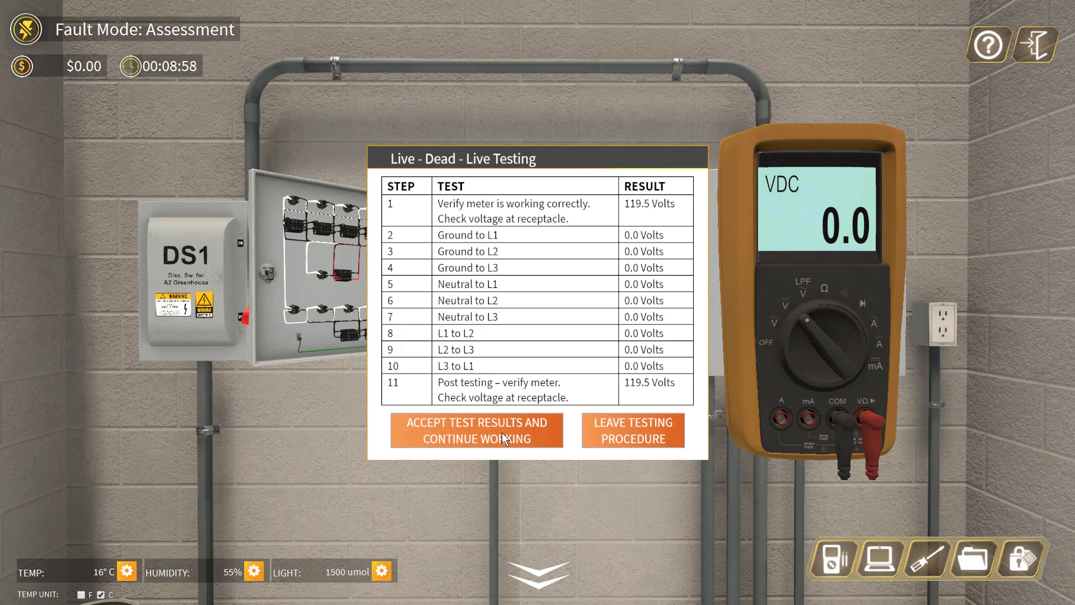
left_click(502, 433)
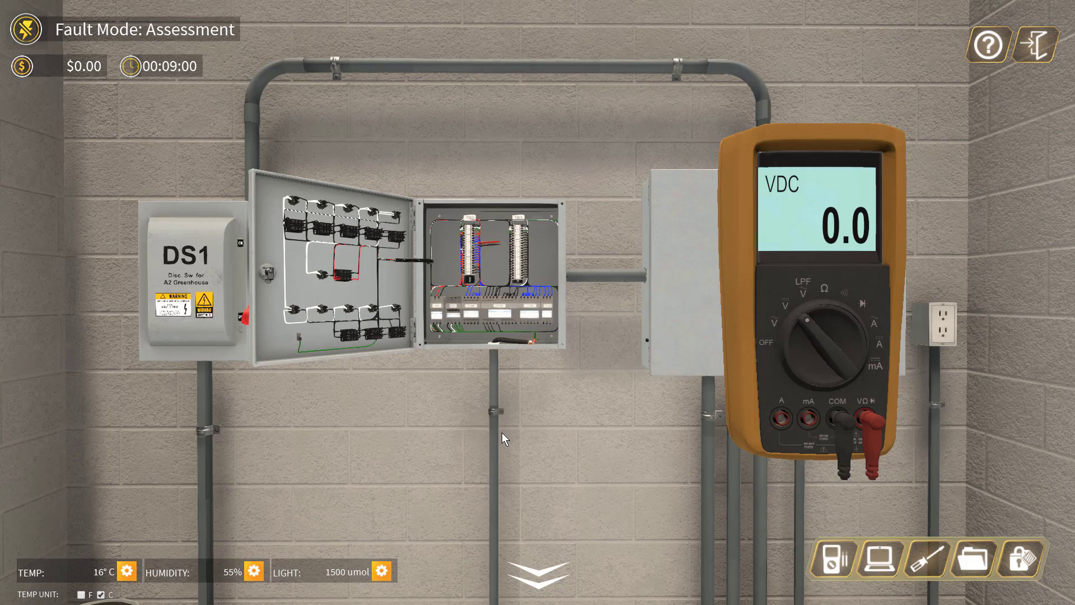
Return to terminal block TB2 in the control panel and turn the multimeter off
left_click(472, 262)
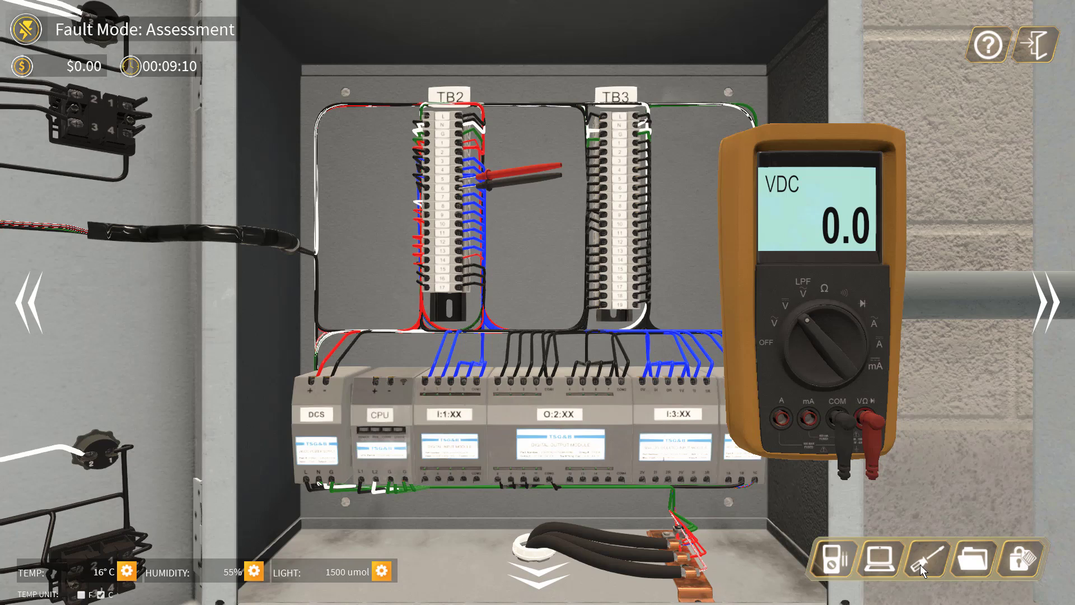
left_click(450, 185)
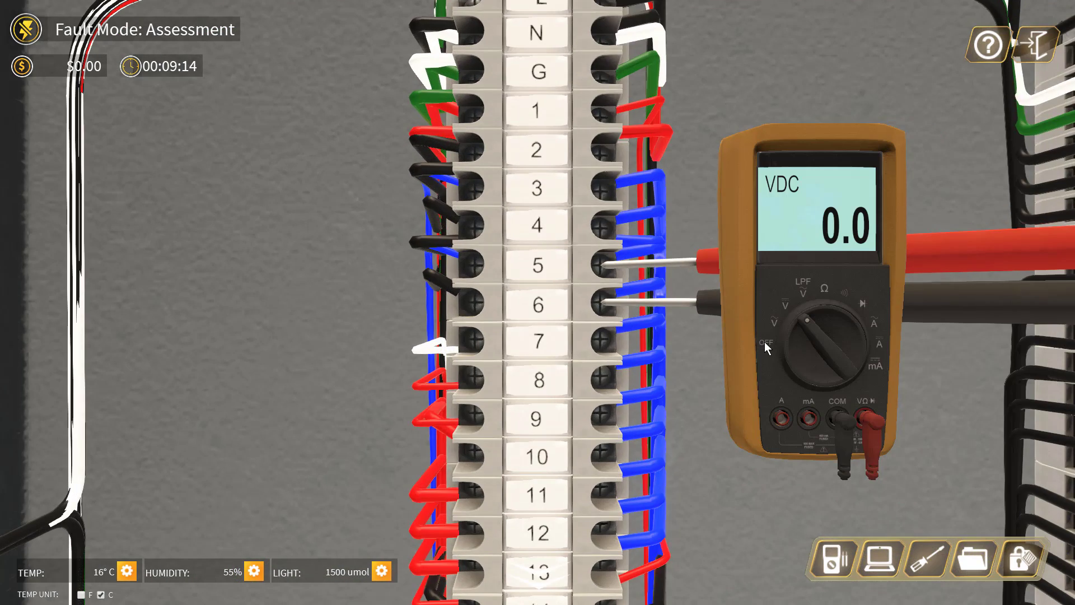
left_click(765, 342)
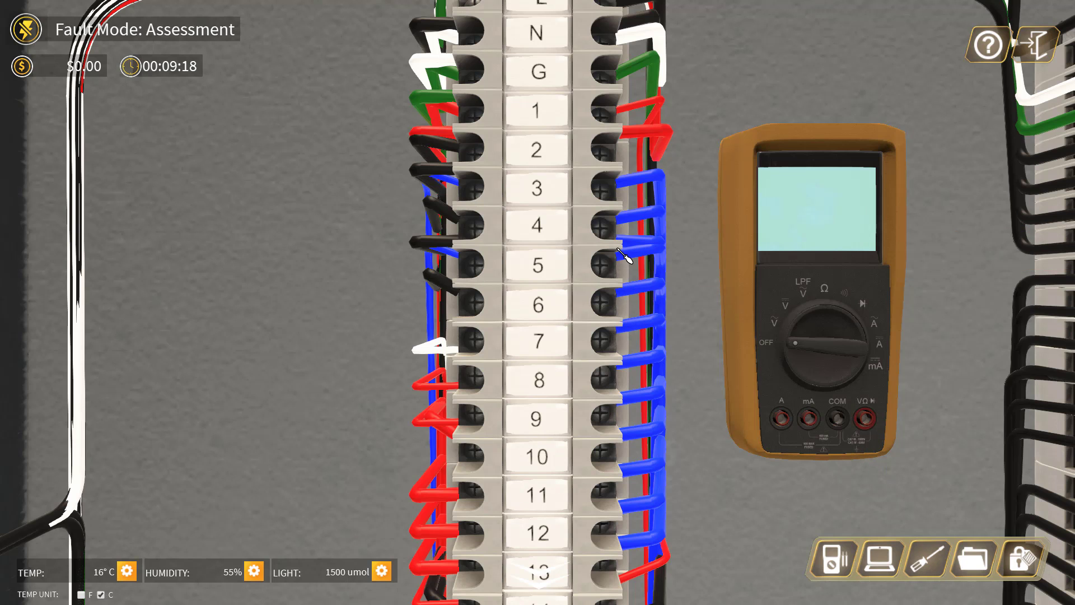
Check the TB2 wiring in the circuit drawings and disconnect the blue wire from TB2 terminal 5 in the simulator
key("alt+Tab")
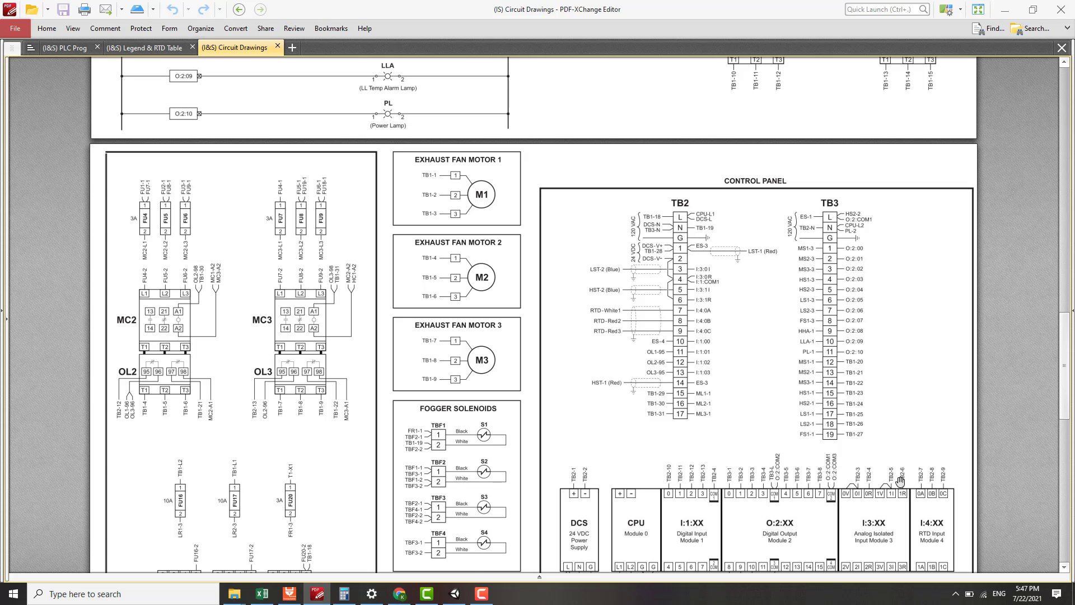
key("alt+Tab")
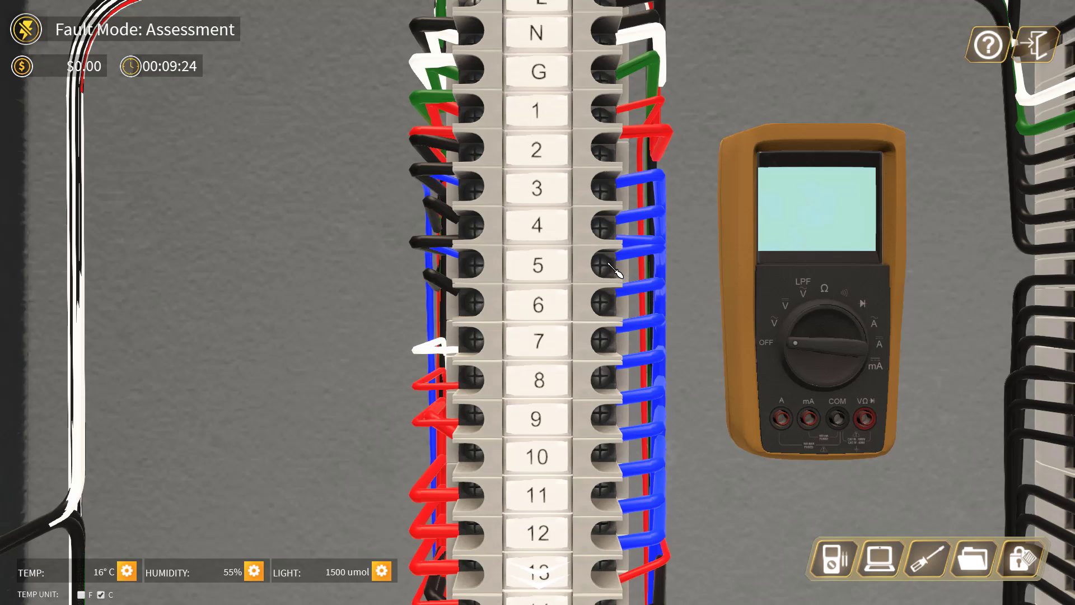
left_click(610, 265)
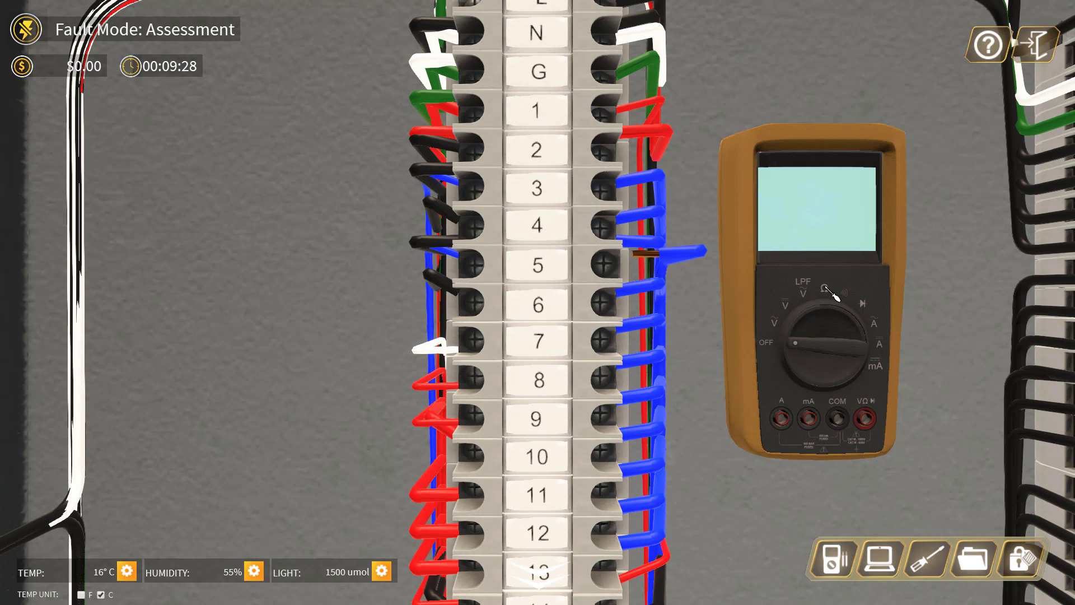
Measure the resistance between TB2 terminals 5 (red probe) and 6 (black probe), and consult the analog input module 3 wiring in the circuit drawings
left_click(826, 293)
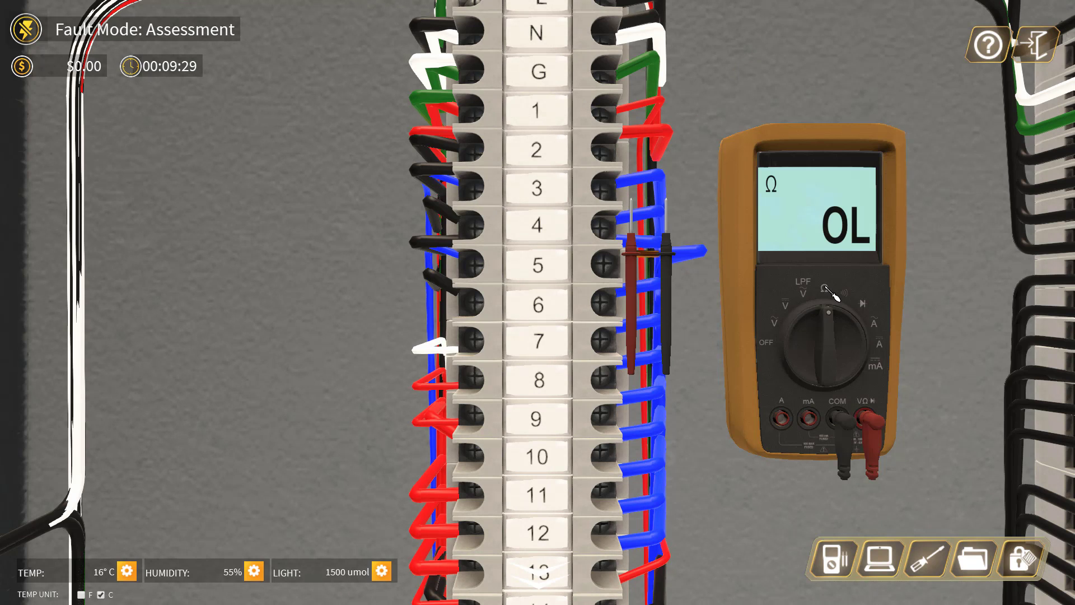
left_click(634, 267)
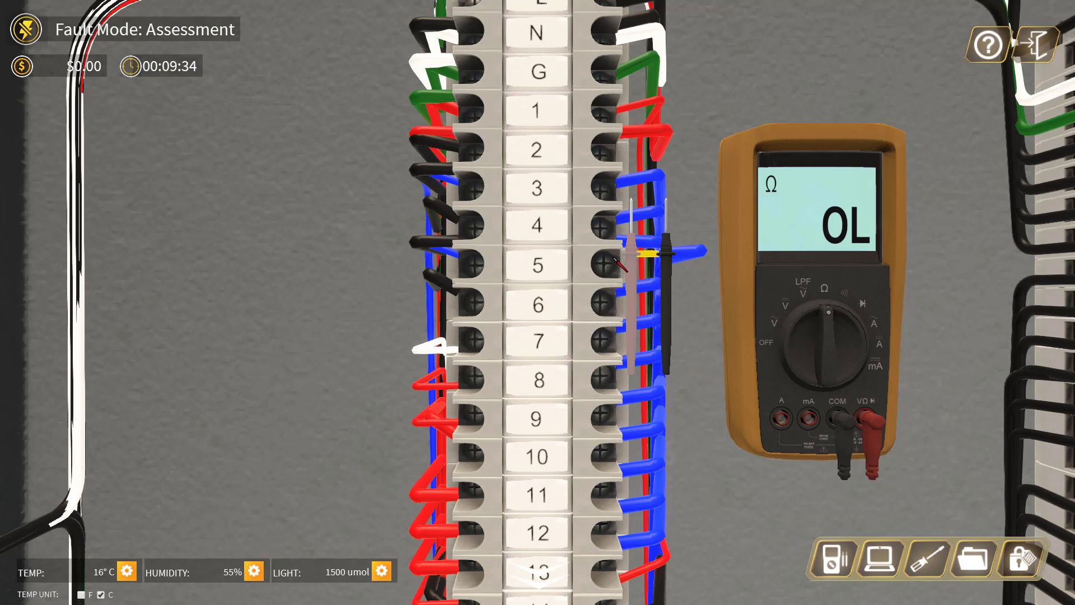
left_click(605, 264)
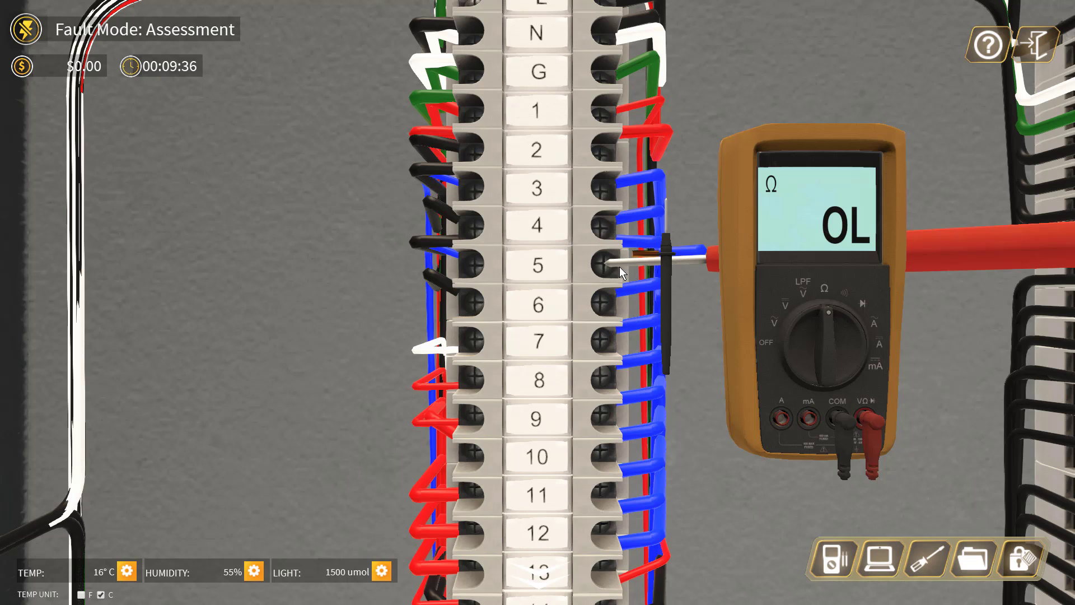
left_click(666, 273)
left_click(605, 302)
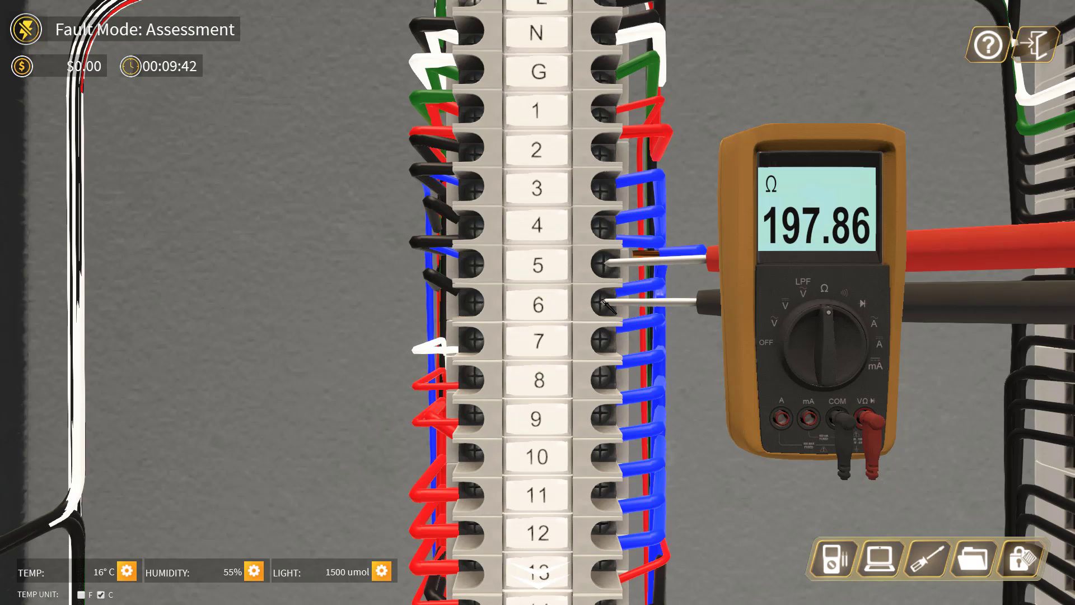
key("alt+Tab")
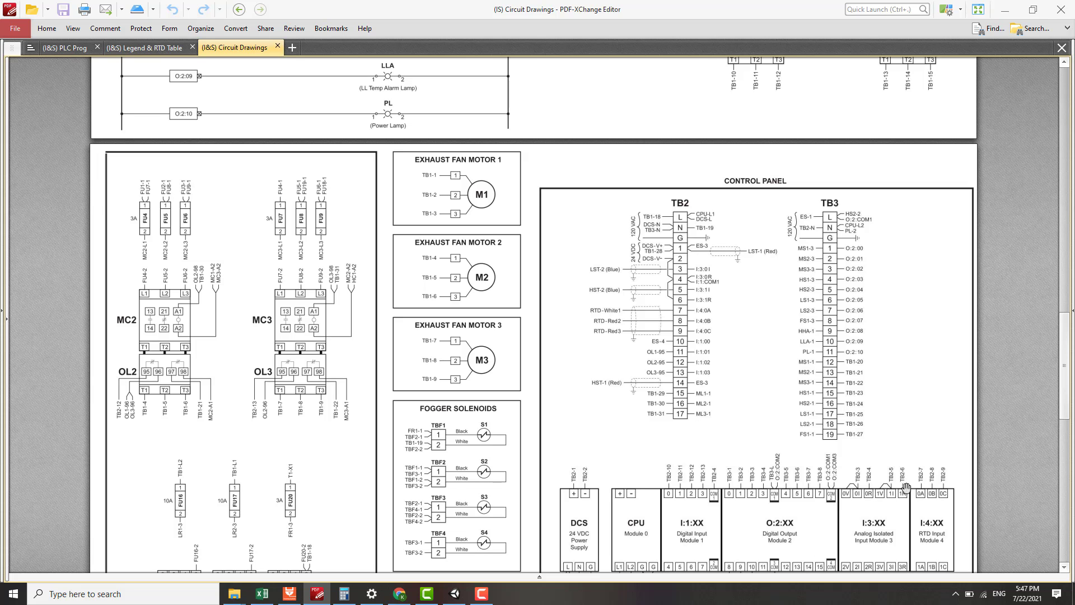
key("alt+Tab")
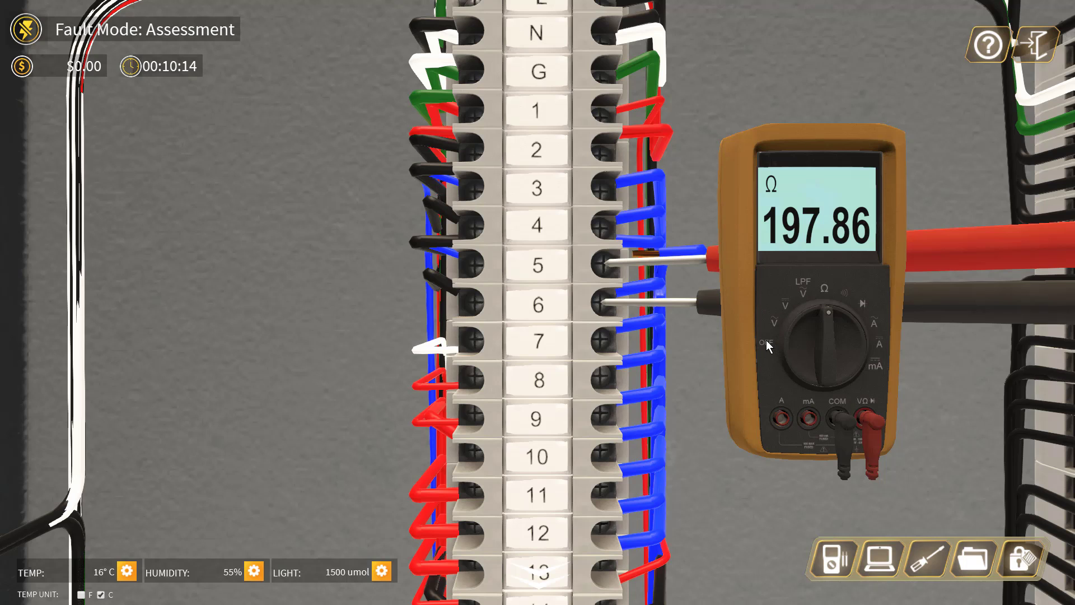
Turn the multimeter off and reconnect the blue wire to TB2 terminal 5
left_click(925, 551)
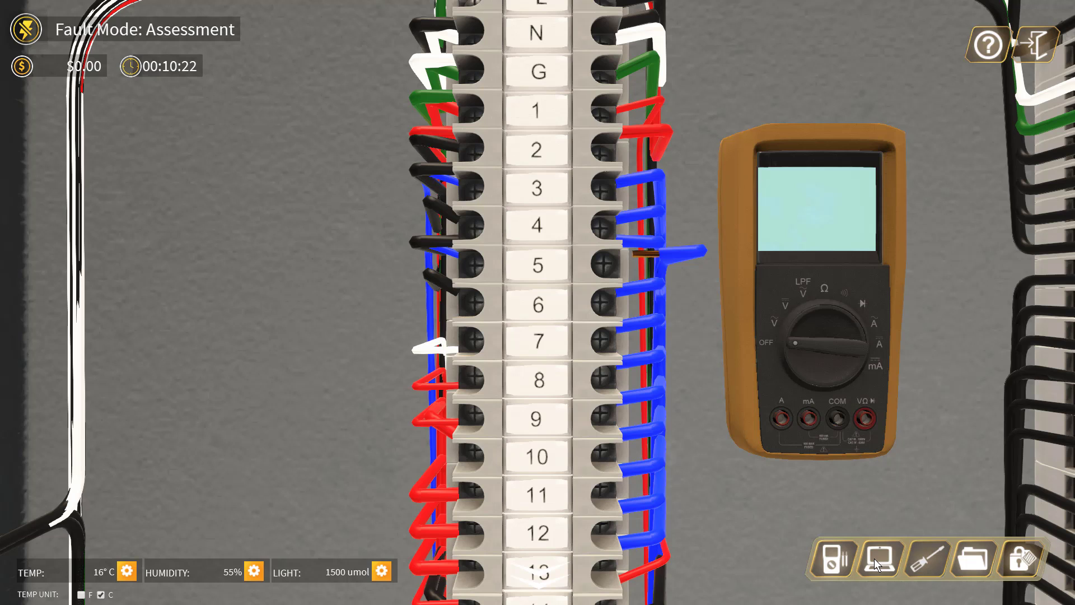
left_click(921, 559)
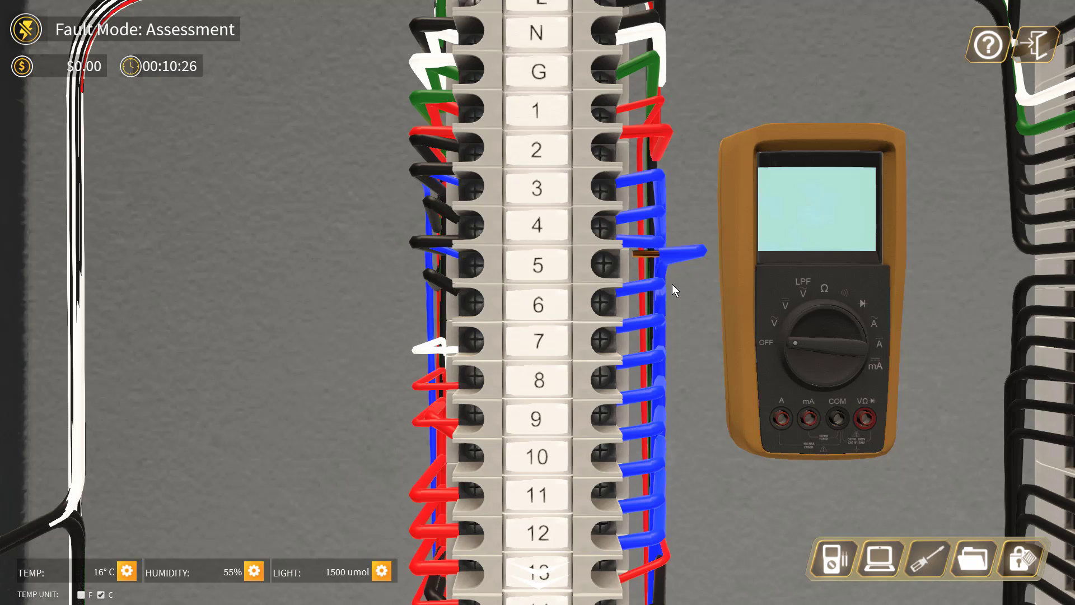
left_click(604, 264)
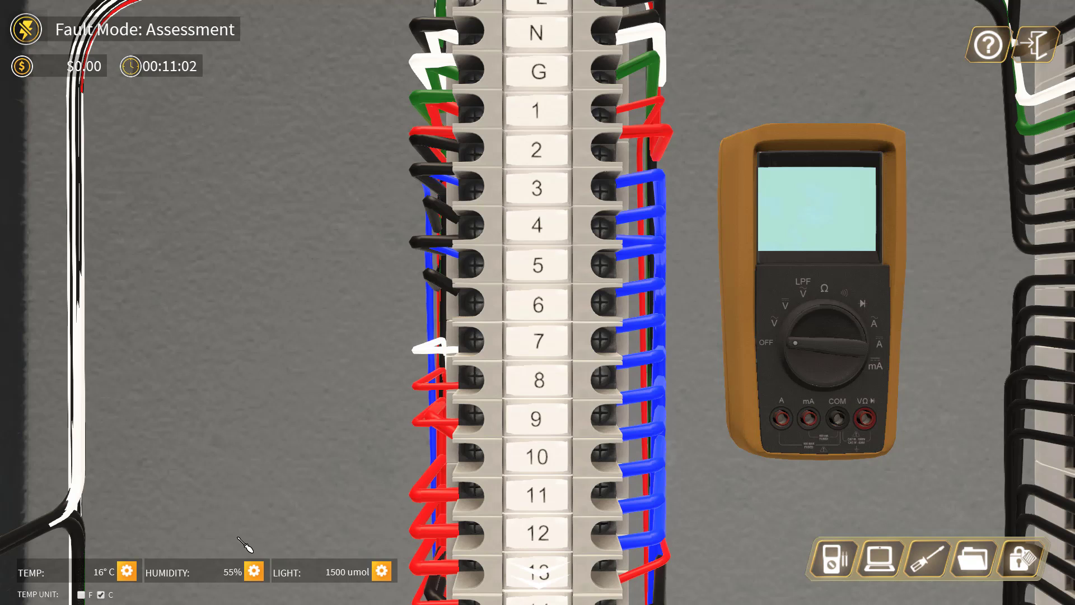
Leave the electrical room and enter the A2 greenhouse, going up to the humidity transducer (HST)
right_click(535, 580)
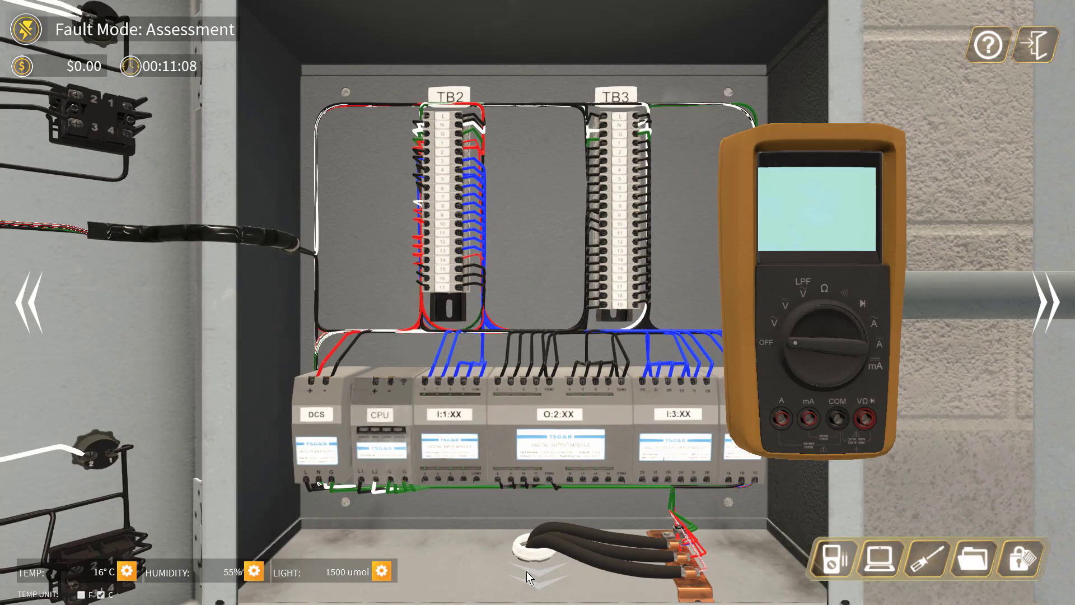
left_click(527, 572)
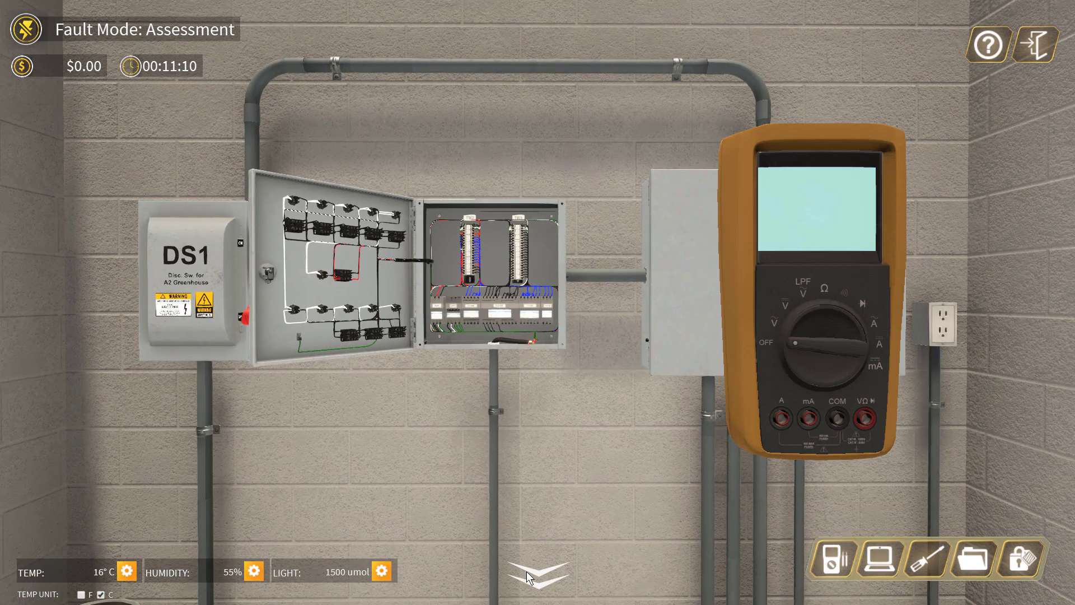
left_click(527, 571)
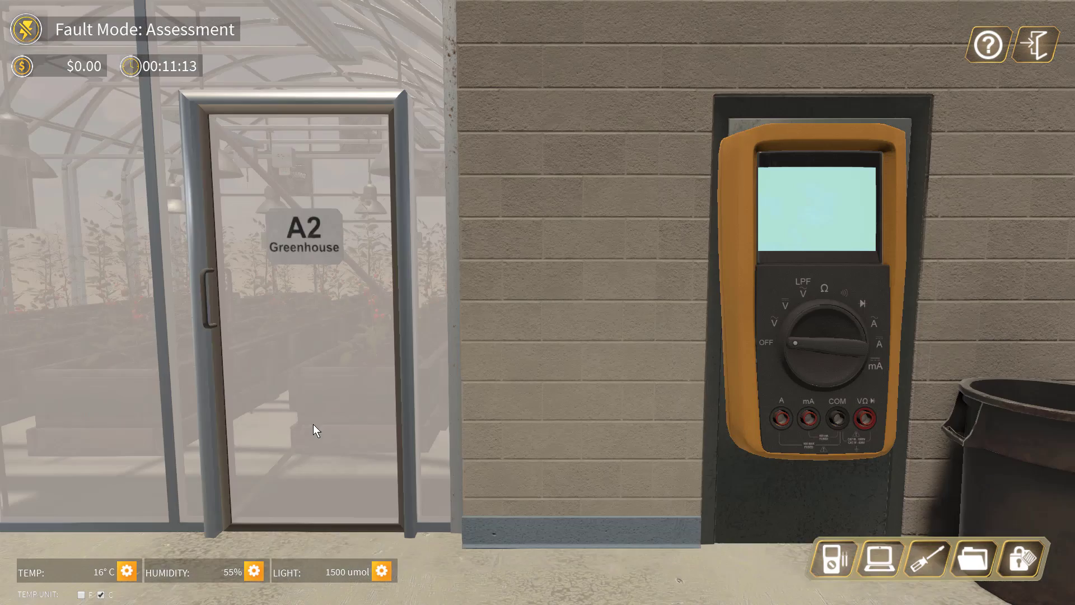
left_click(332, 310)
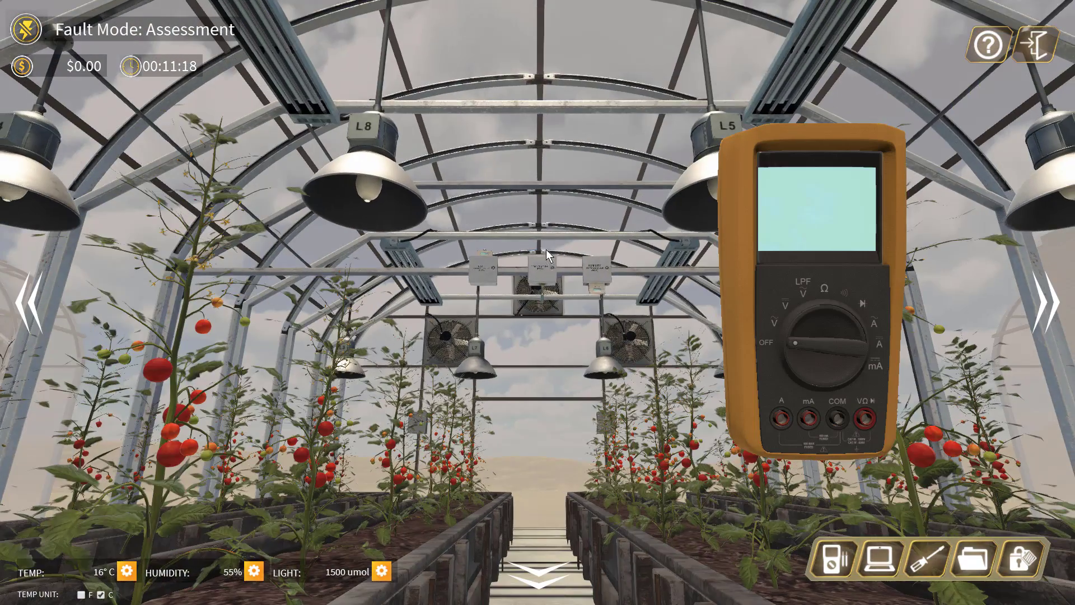
left_click(601, 282)
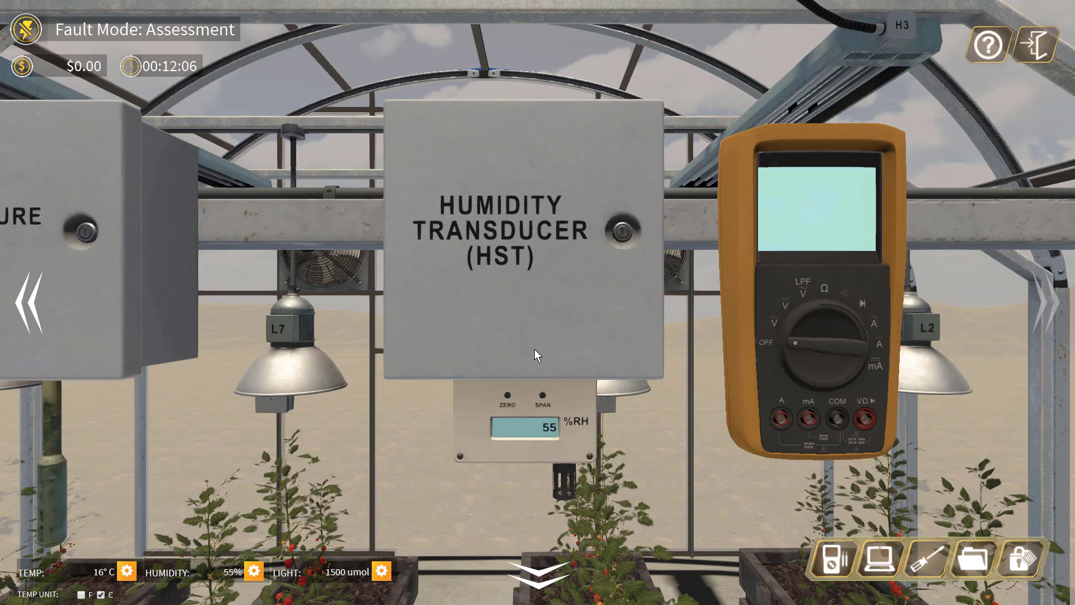
Replace the HST humidity transducer and accept the $700 cost and 45-minute repair time
left_click(557, 395)
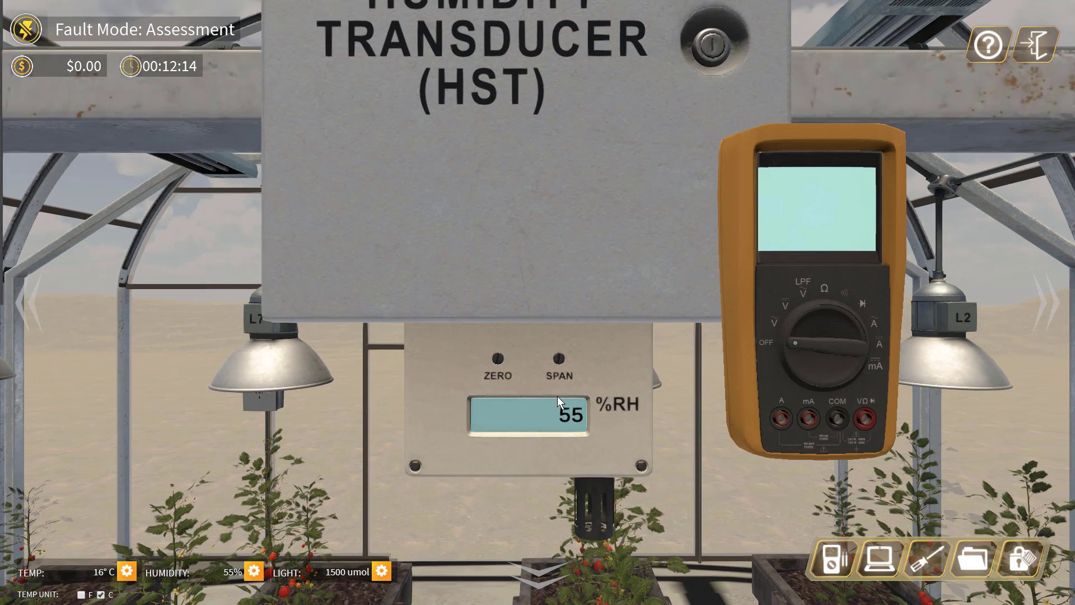
left_click(556, 395)
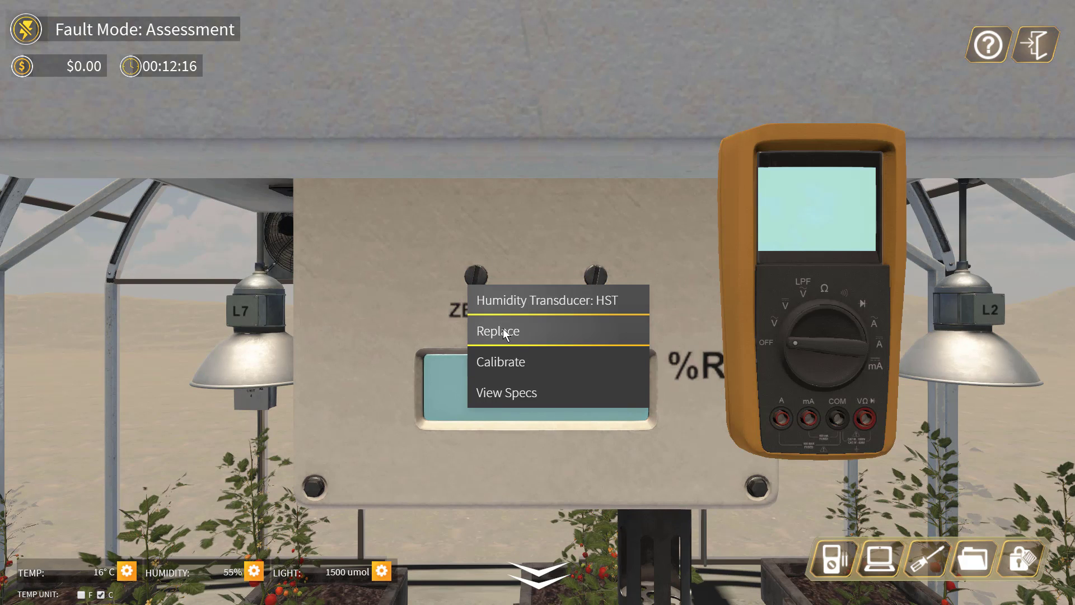
left_click(503, 328)
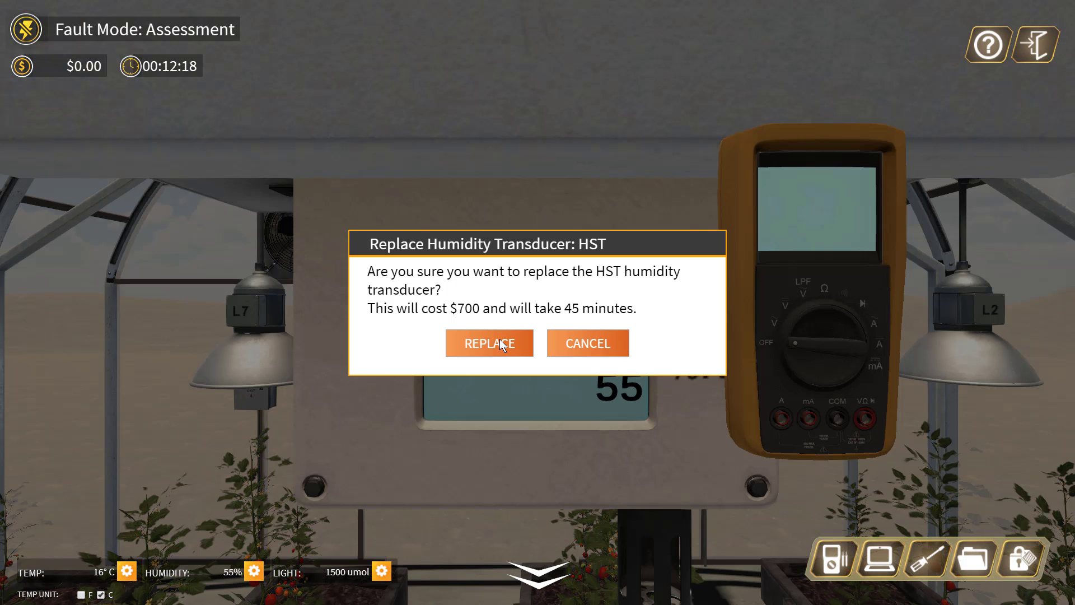
left_click(500, 338)
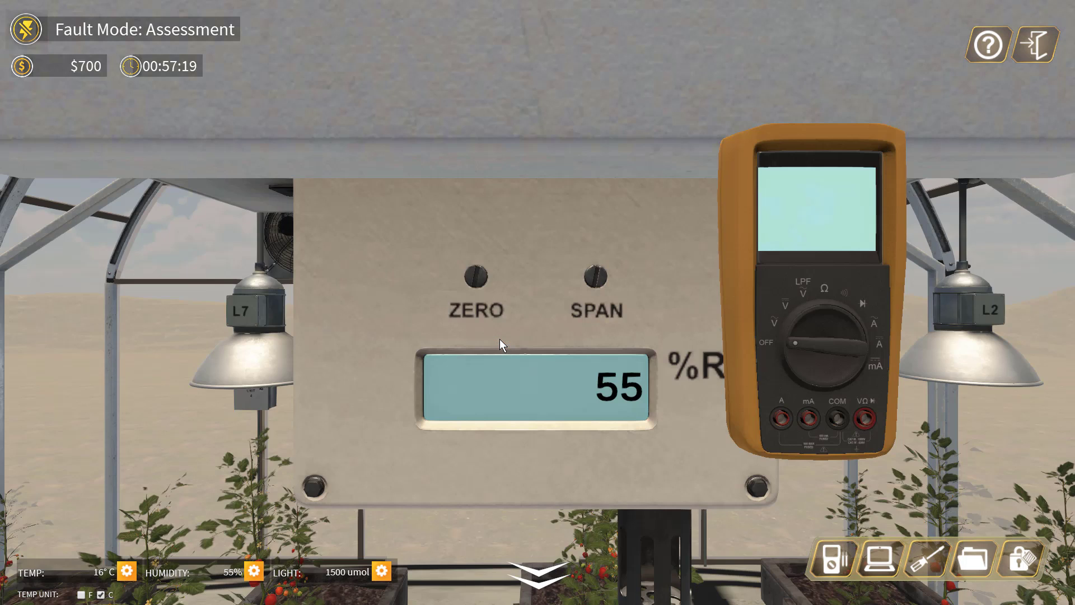
Re-energize the A2 greenhouse from the electrical room: remove the lockout, close the A2 control panel and switch on DS1
left_click(534, 567)
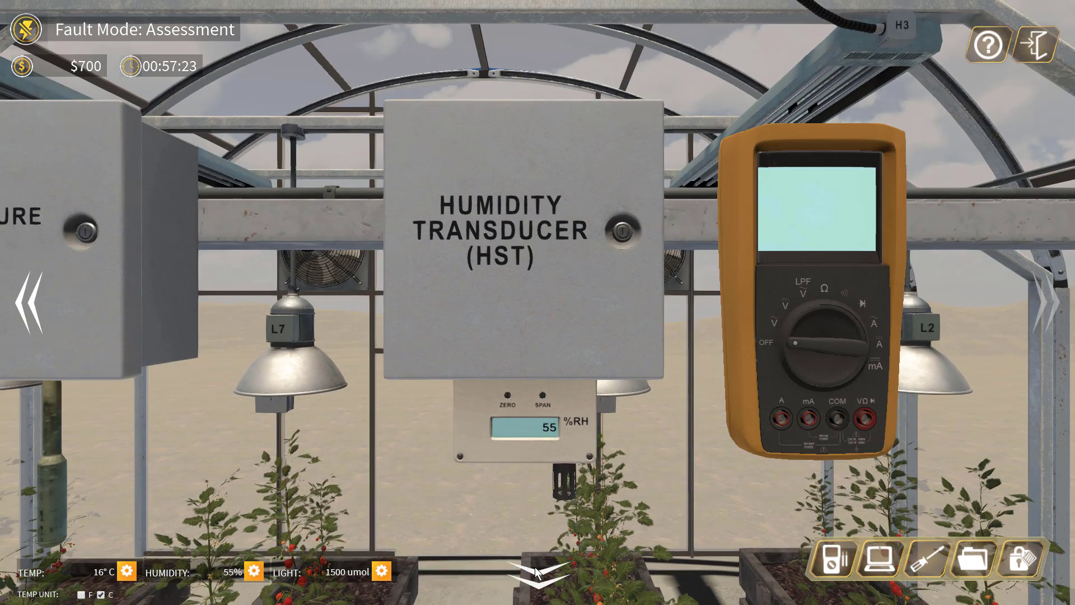
left_click(535, 567)
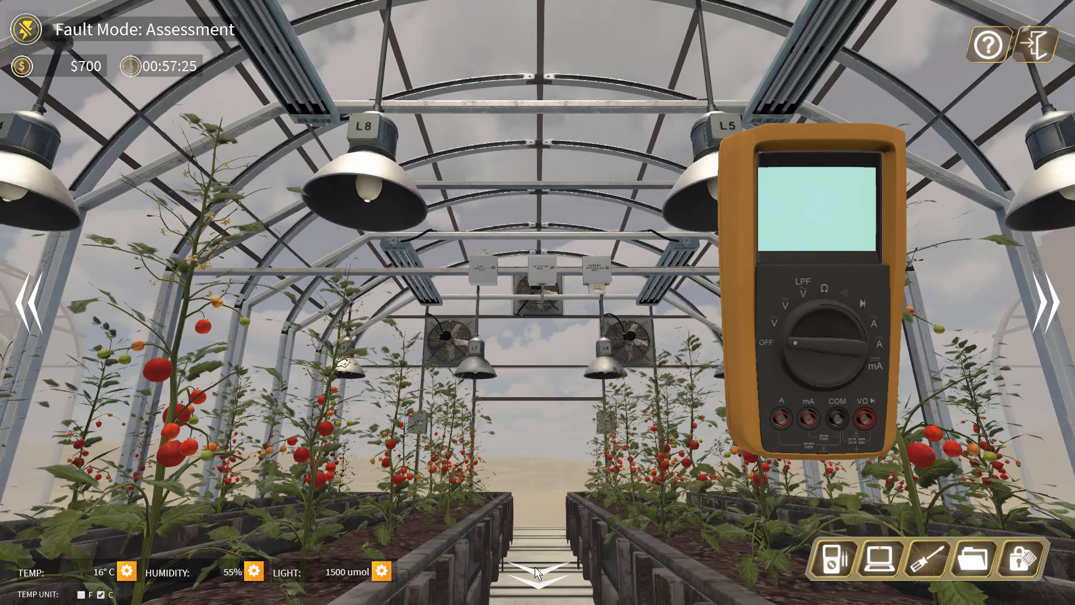
left_click(536, 567)
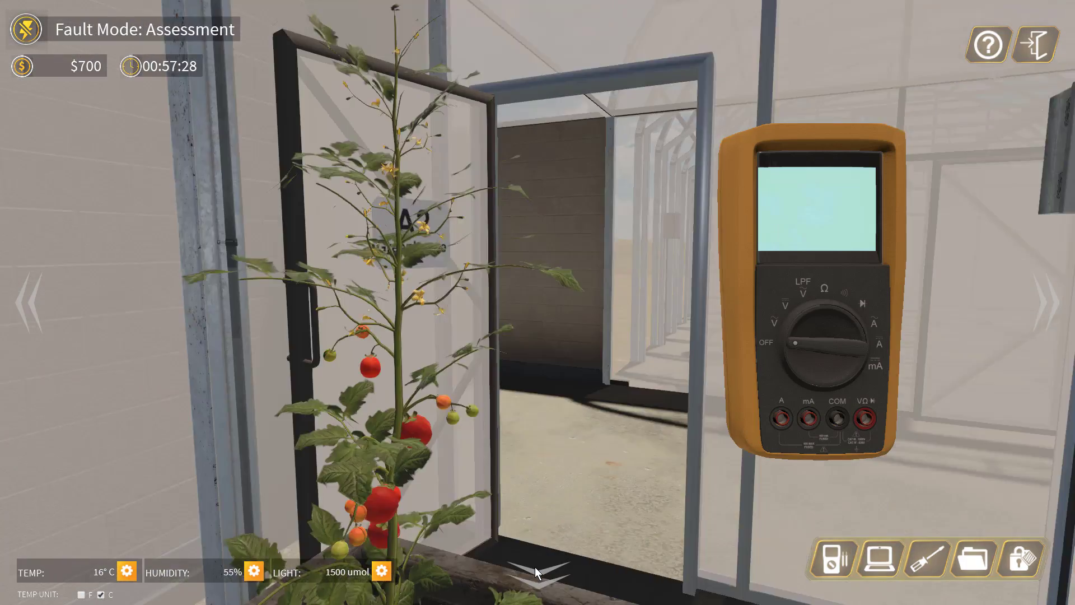
left_click(535, 567)
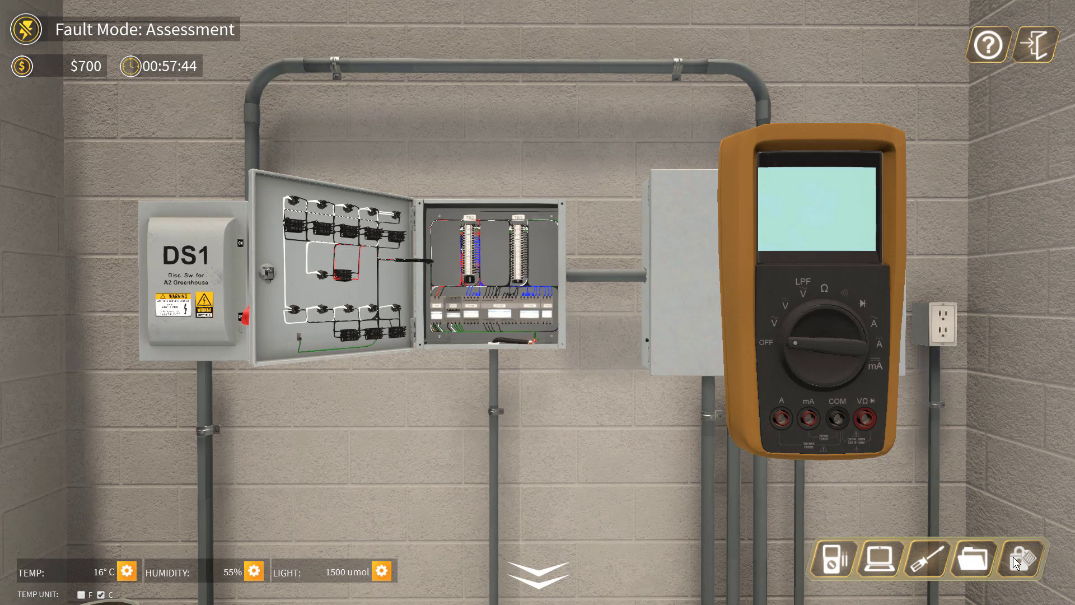
left_click(270, 277)
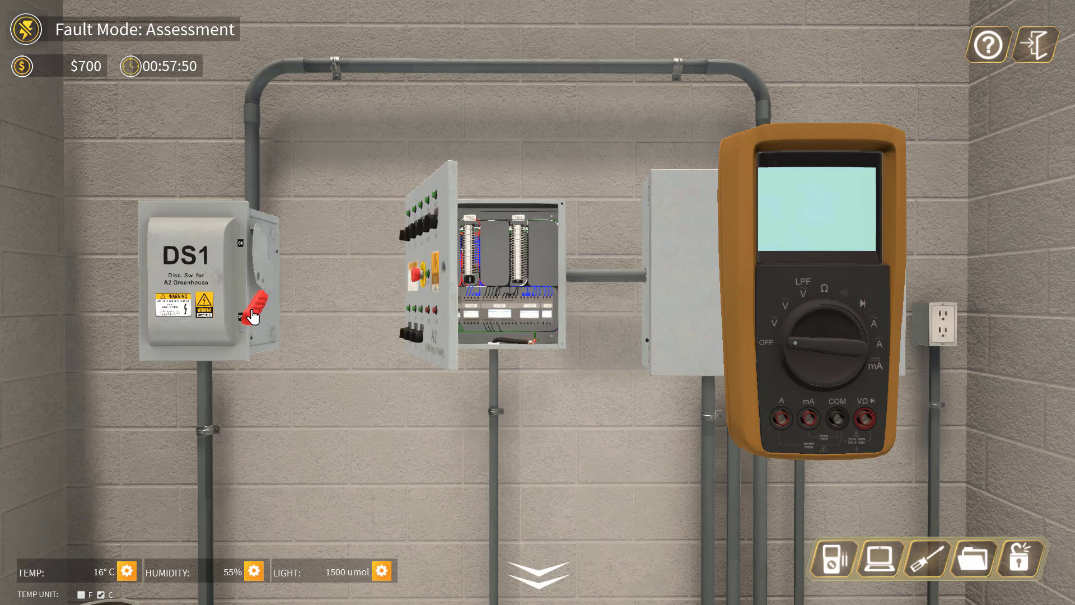
left_click(252, 317)
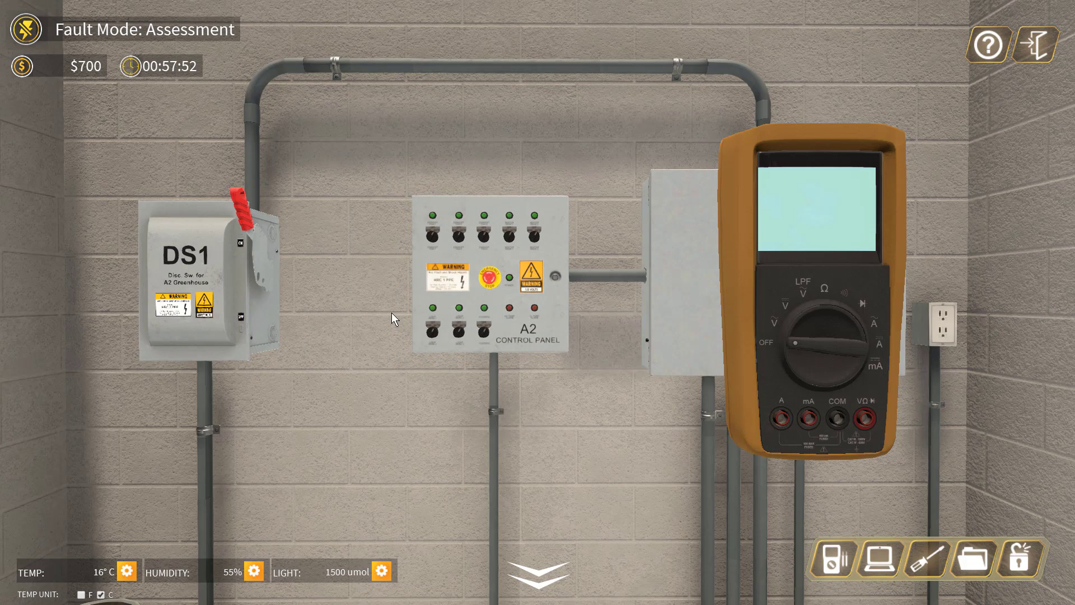
Reopen the A2 control panel and measure the DC voltage between TB2 terminals 5 (red probe) and 6 (black probe)
left_click(556, 277)
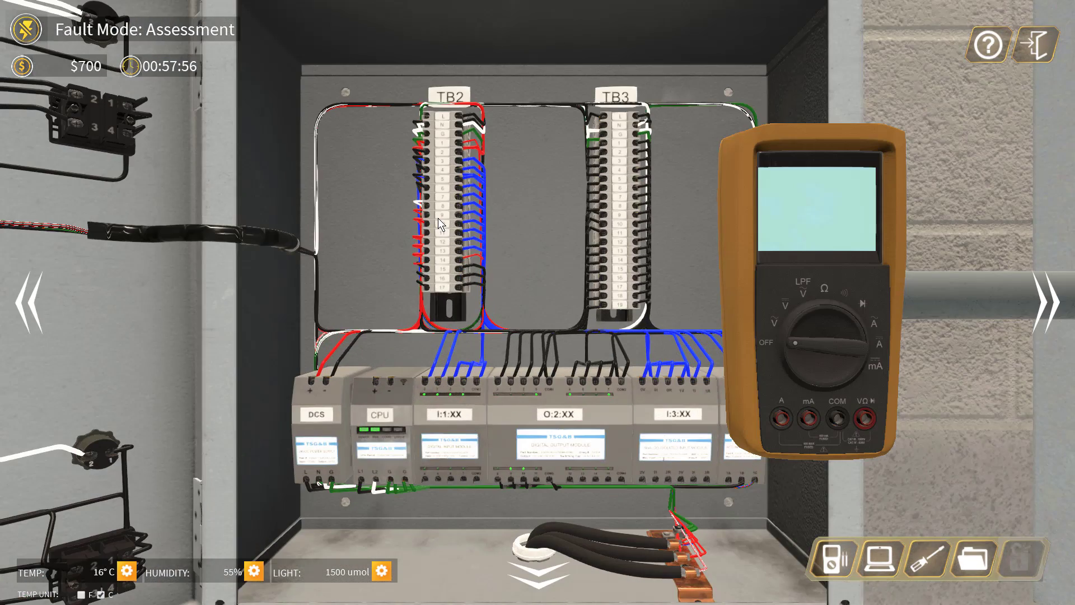
left_click(451, 234)
left_click(440, 224)
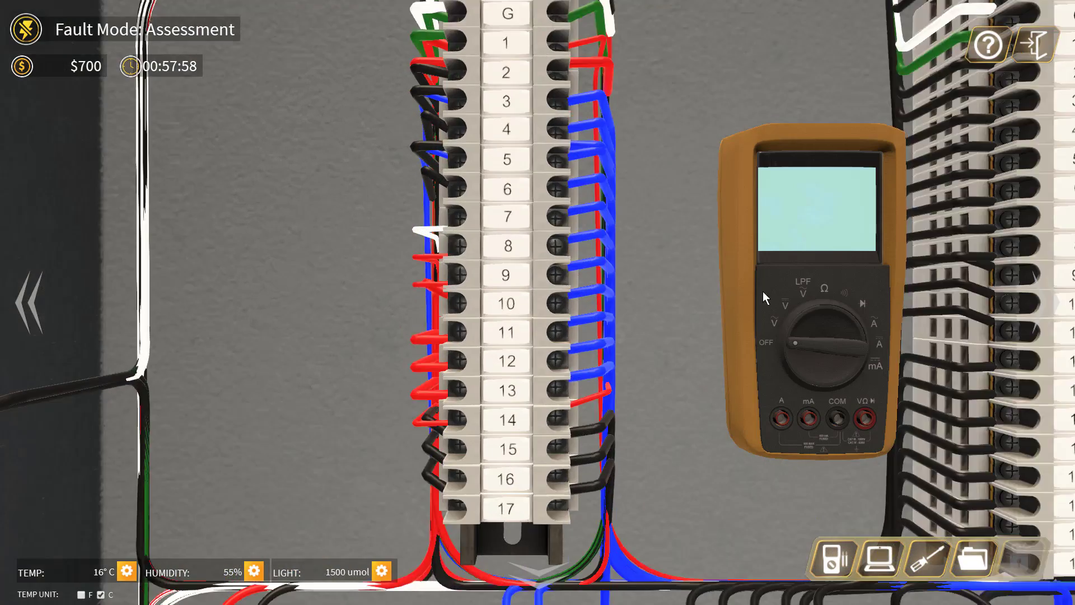
left_click(786, 304)
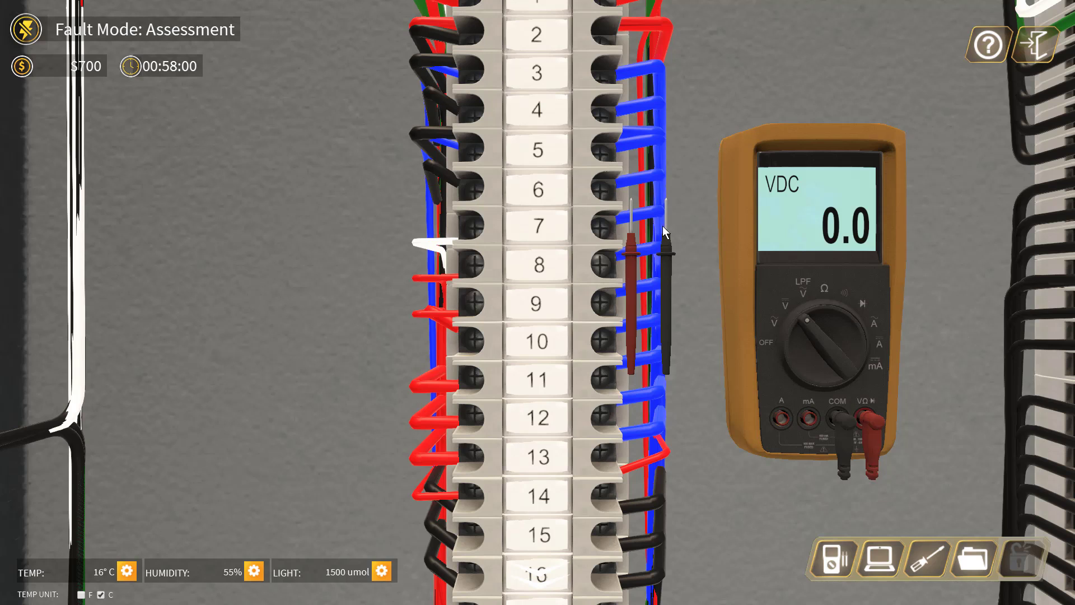
left_click(632, 263)
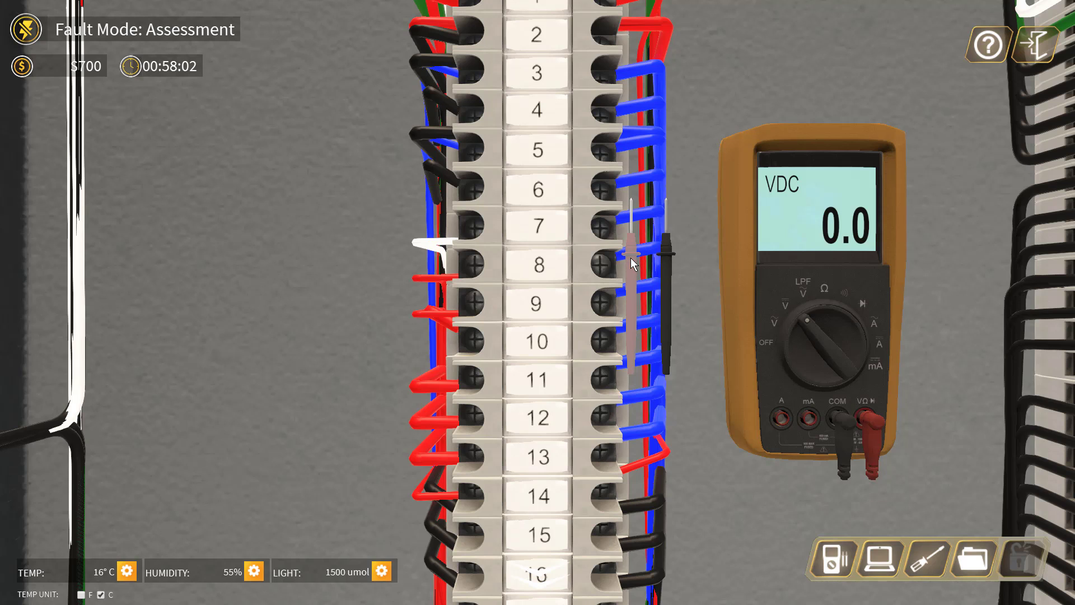
left_click(601, 150)
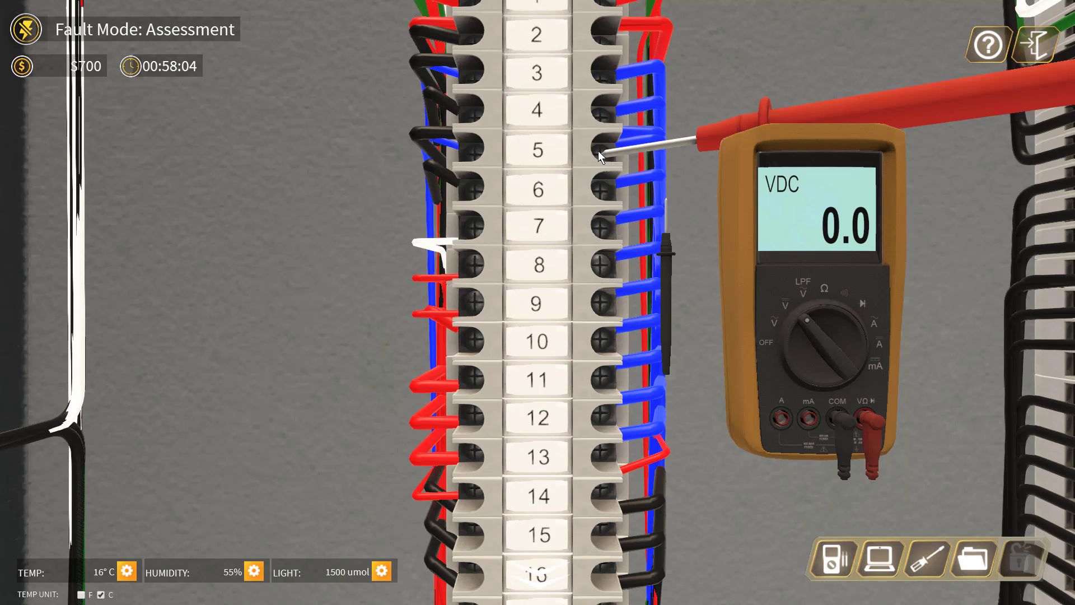
left_click(669, 291)
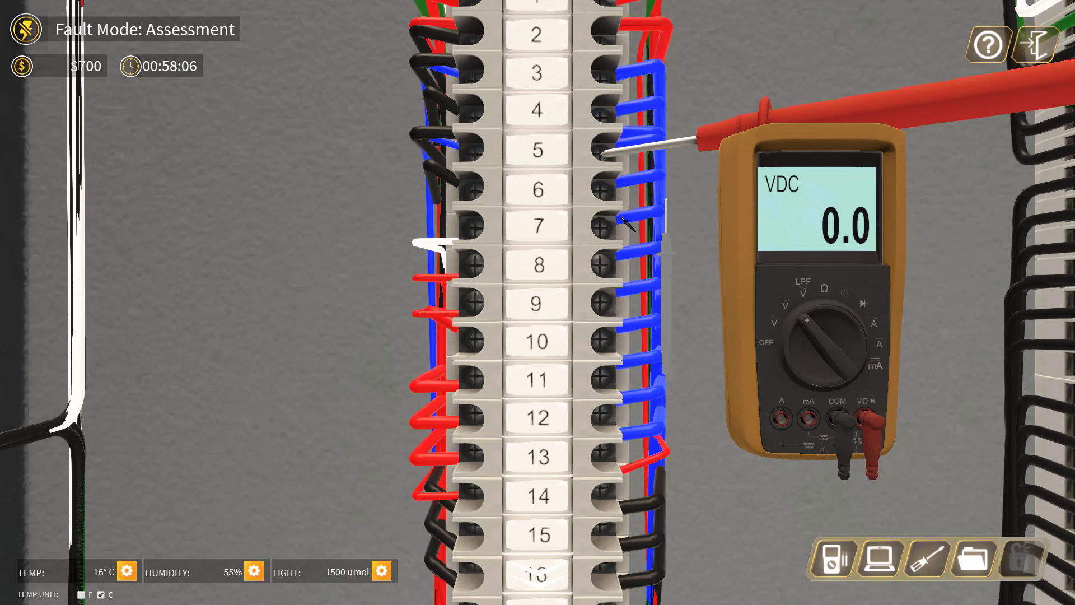
left_click(602, 190)
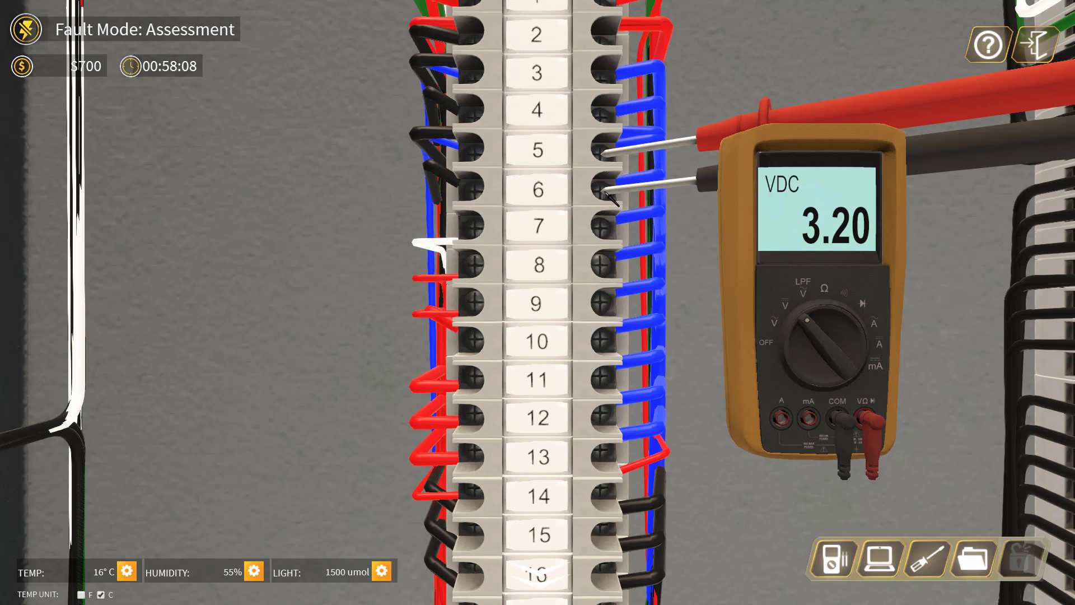